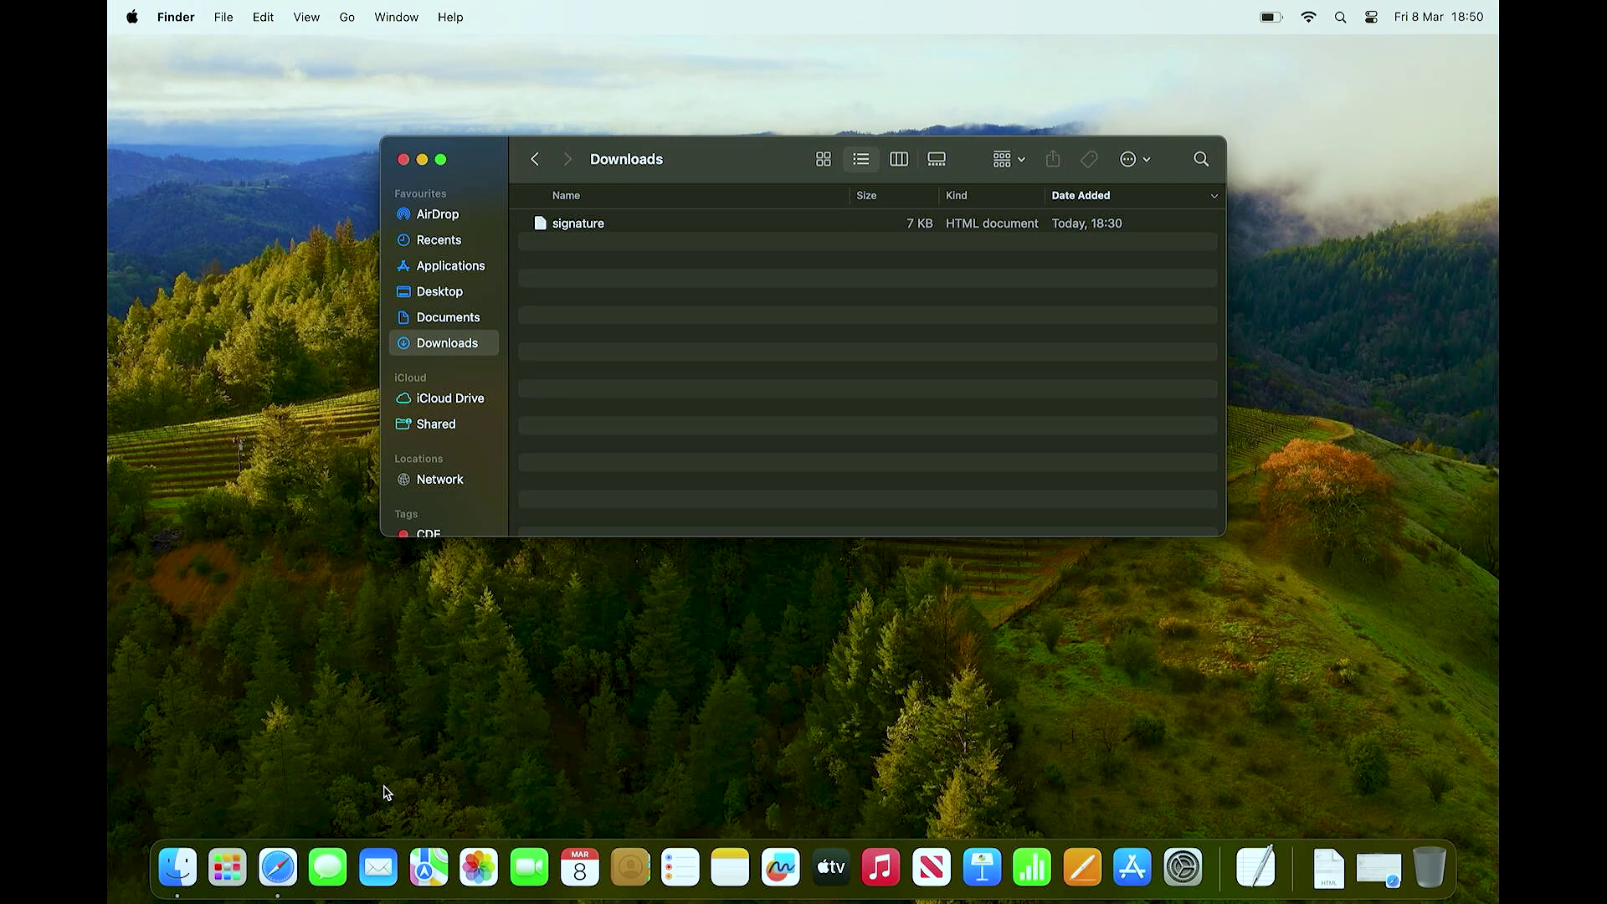
- Leave the signature HTML in Finder's Downloads folder and bring Mail to the front
{"action": "left_click", "coordinate": [381, 875]}
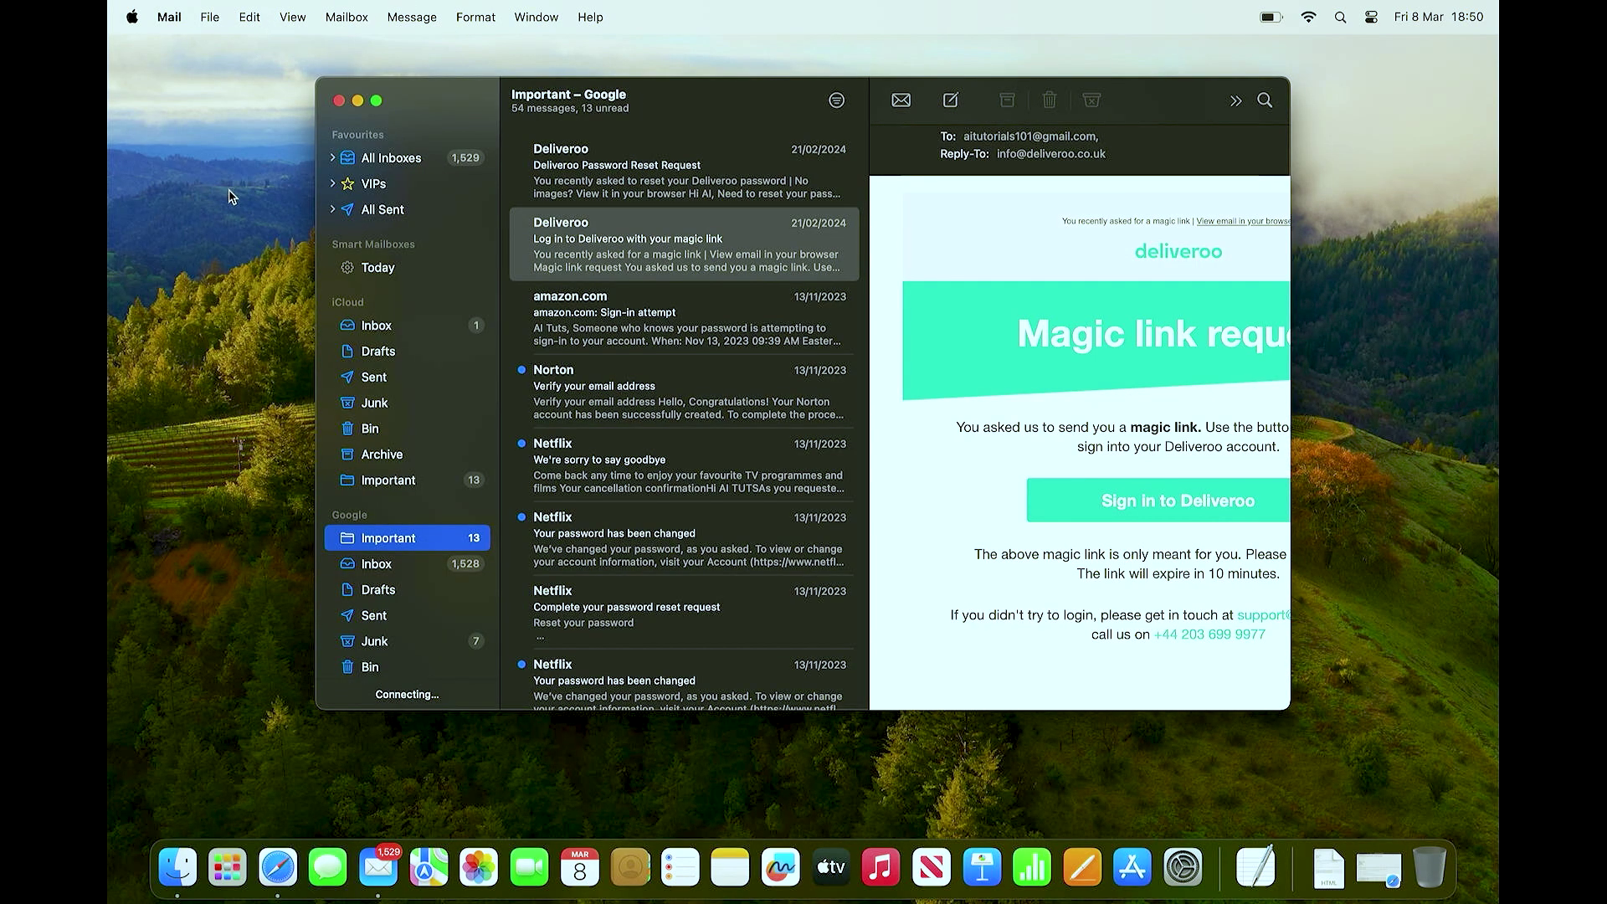
- Open Mail's Settings on the Signatures pane from the Mail menu
{"action": "left_click", "coordinate": [169, 19]}
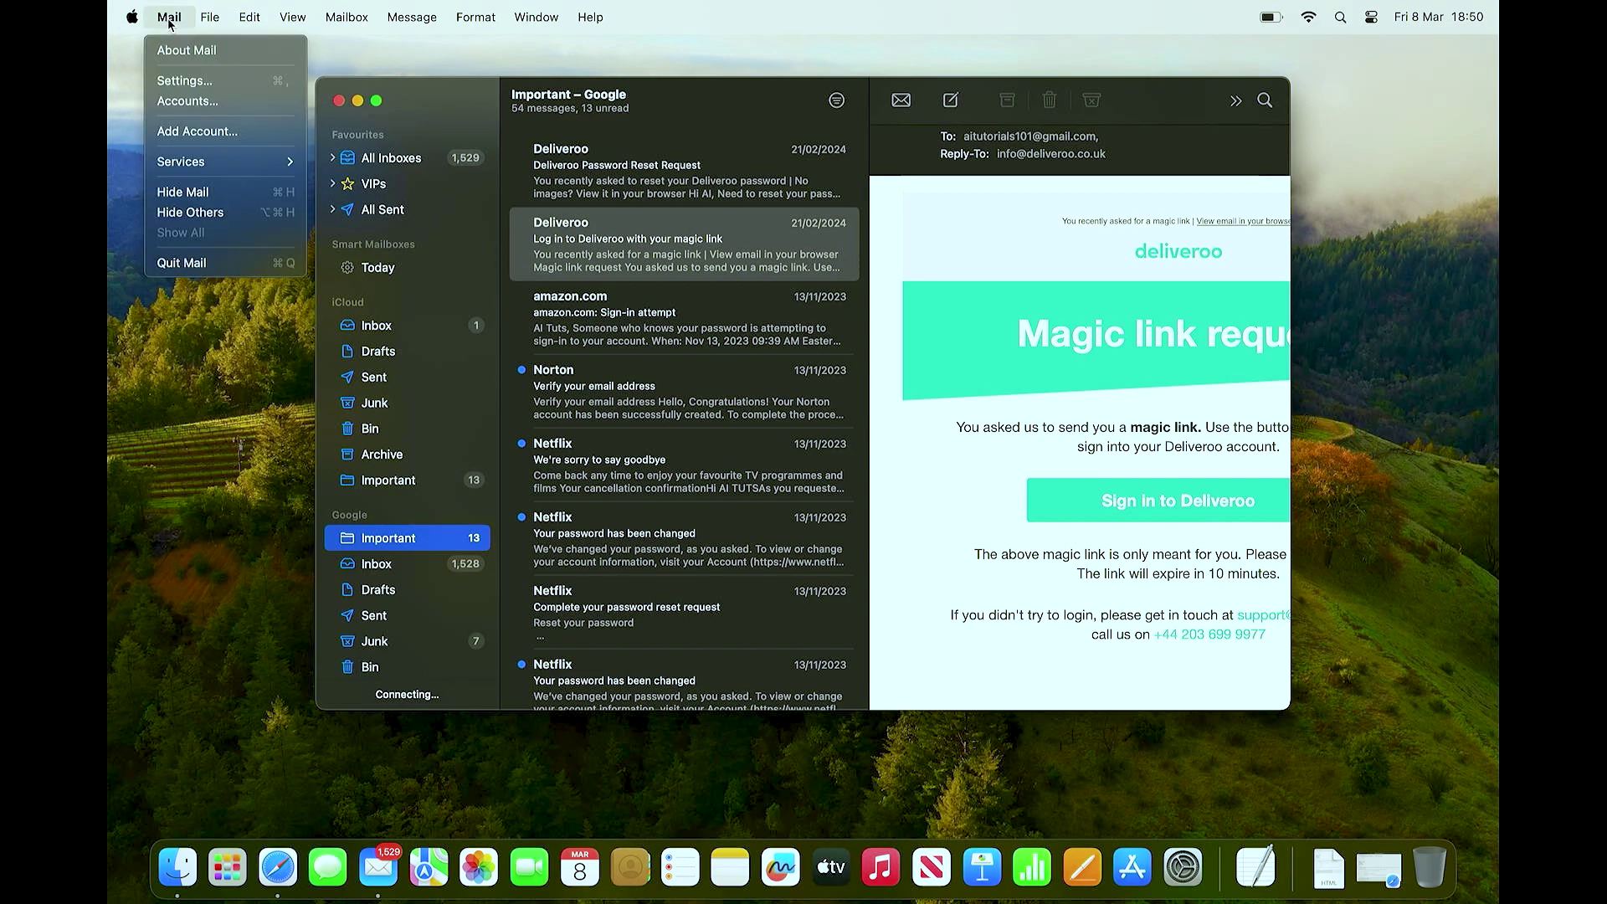
{"action": "left_click", "coordinate": [205, 81]}
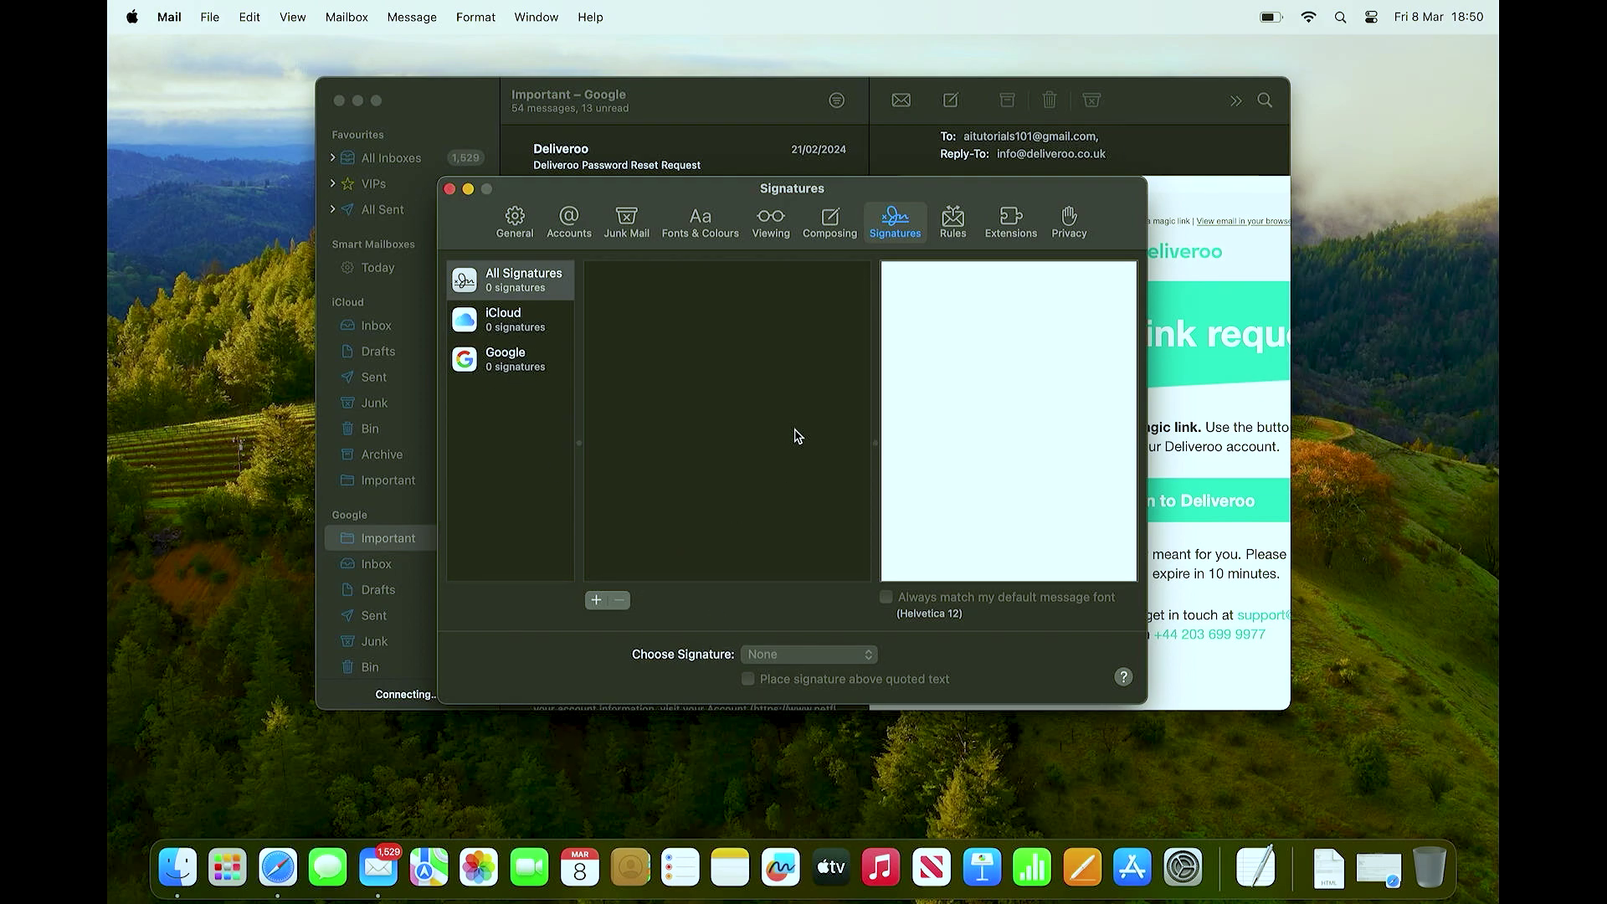
- Add a new signature, rename it 'Test signature', and close the Settings window
{"action": "left_click", "coordinate": [596, 601]}
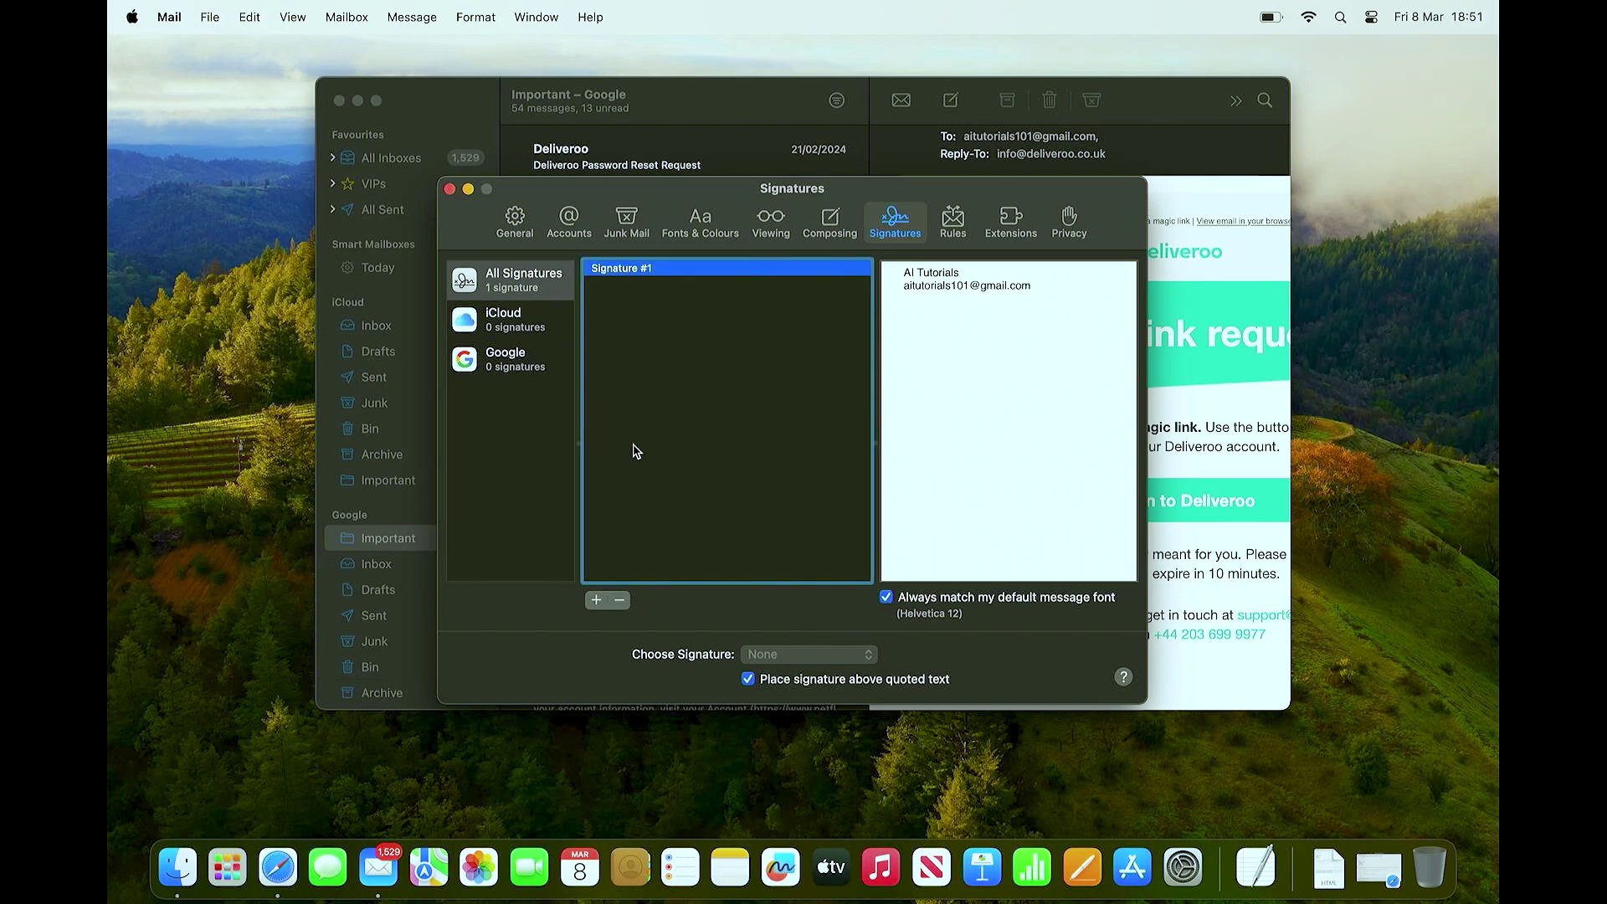
{"action": "double_click", "coordinate": [631, 274]}
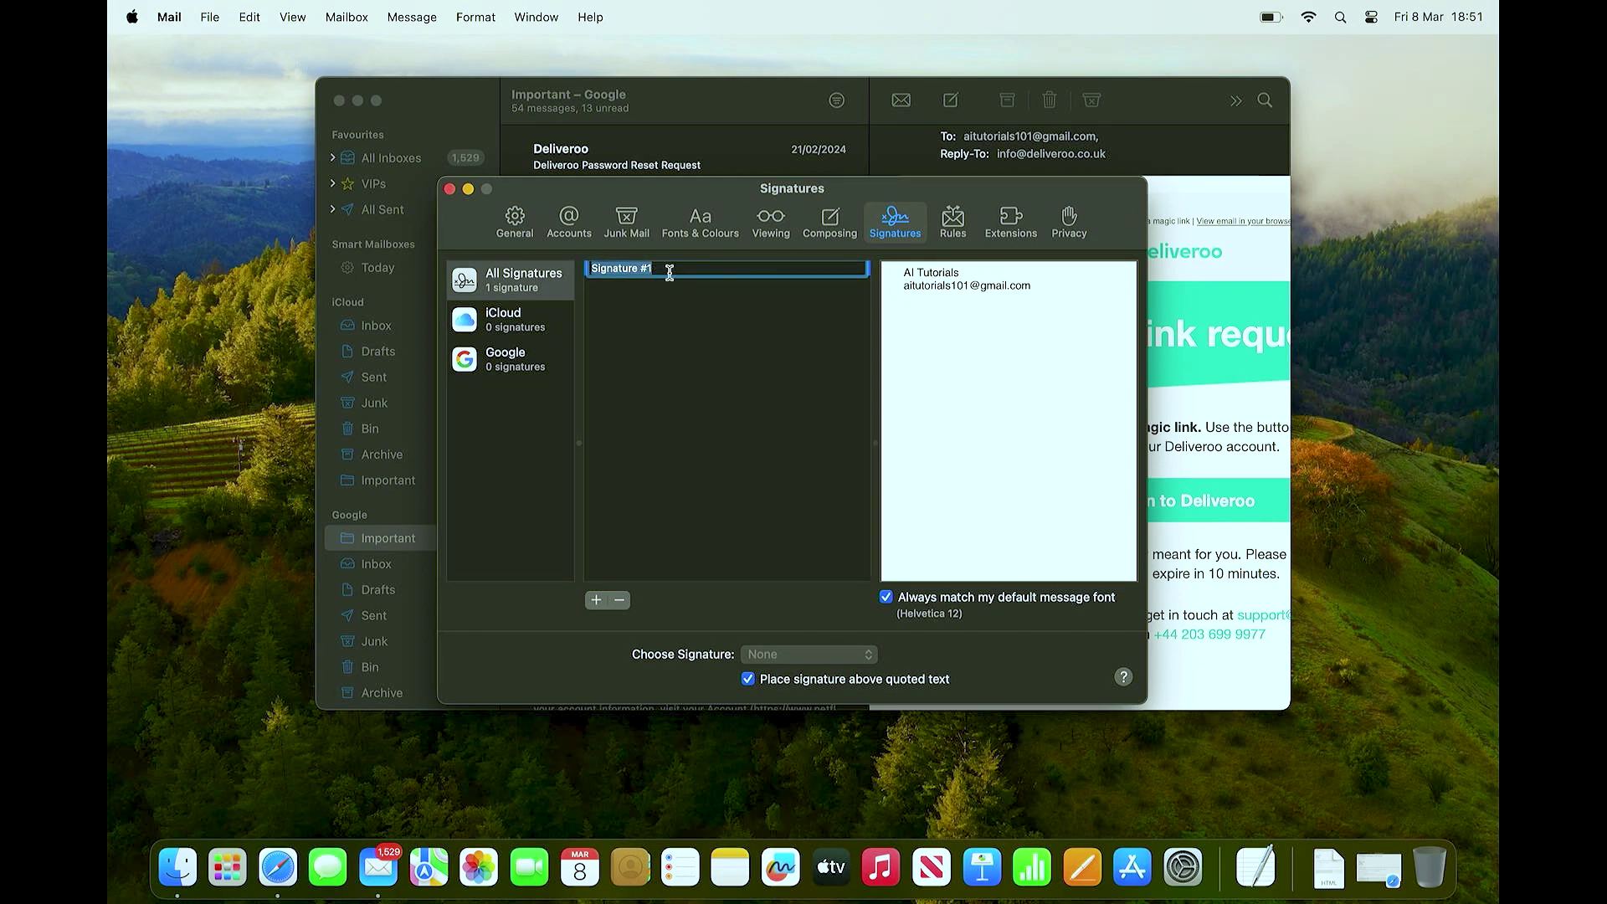
{"action": "type", "text": "Test signature"}
{"action": "key", "text": "Return"}
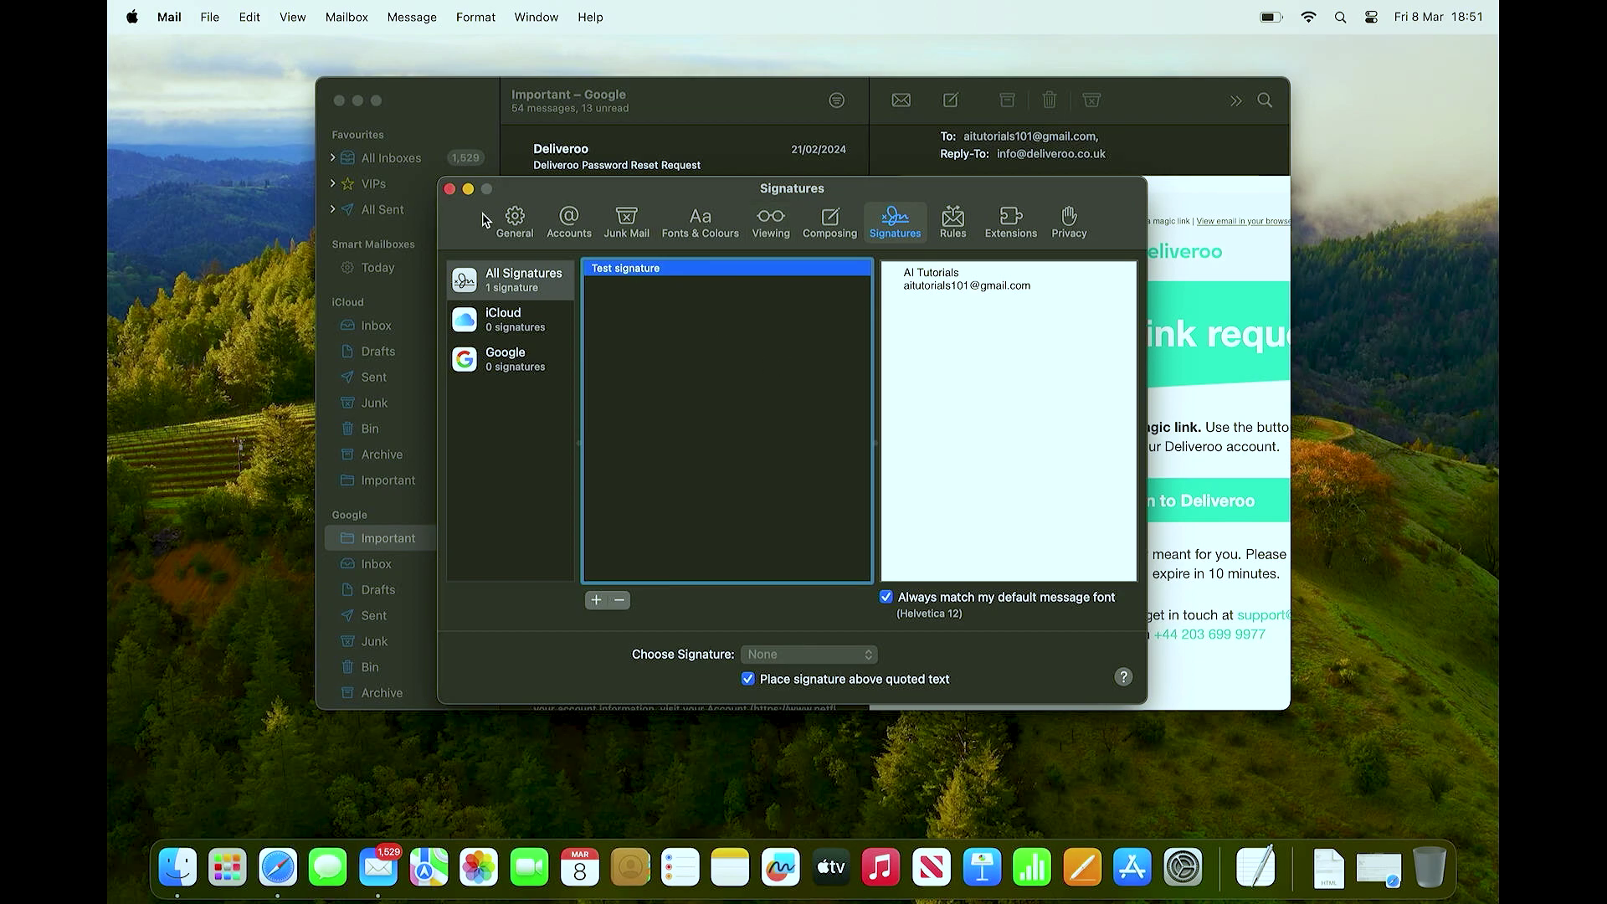
{"action": "left_click", "coordinate": [450, 190]}
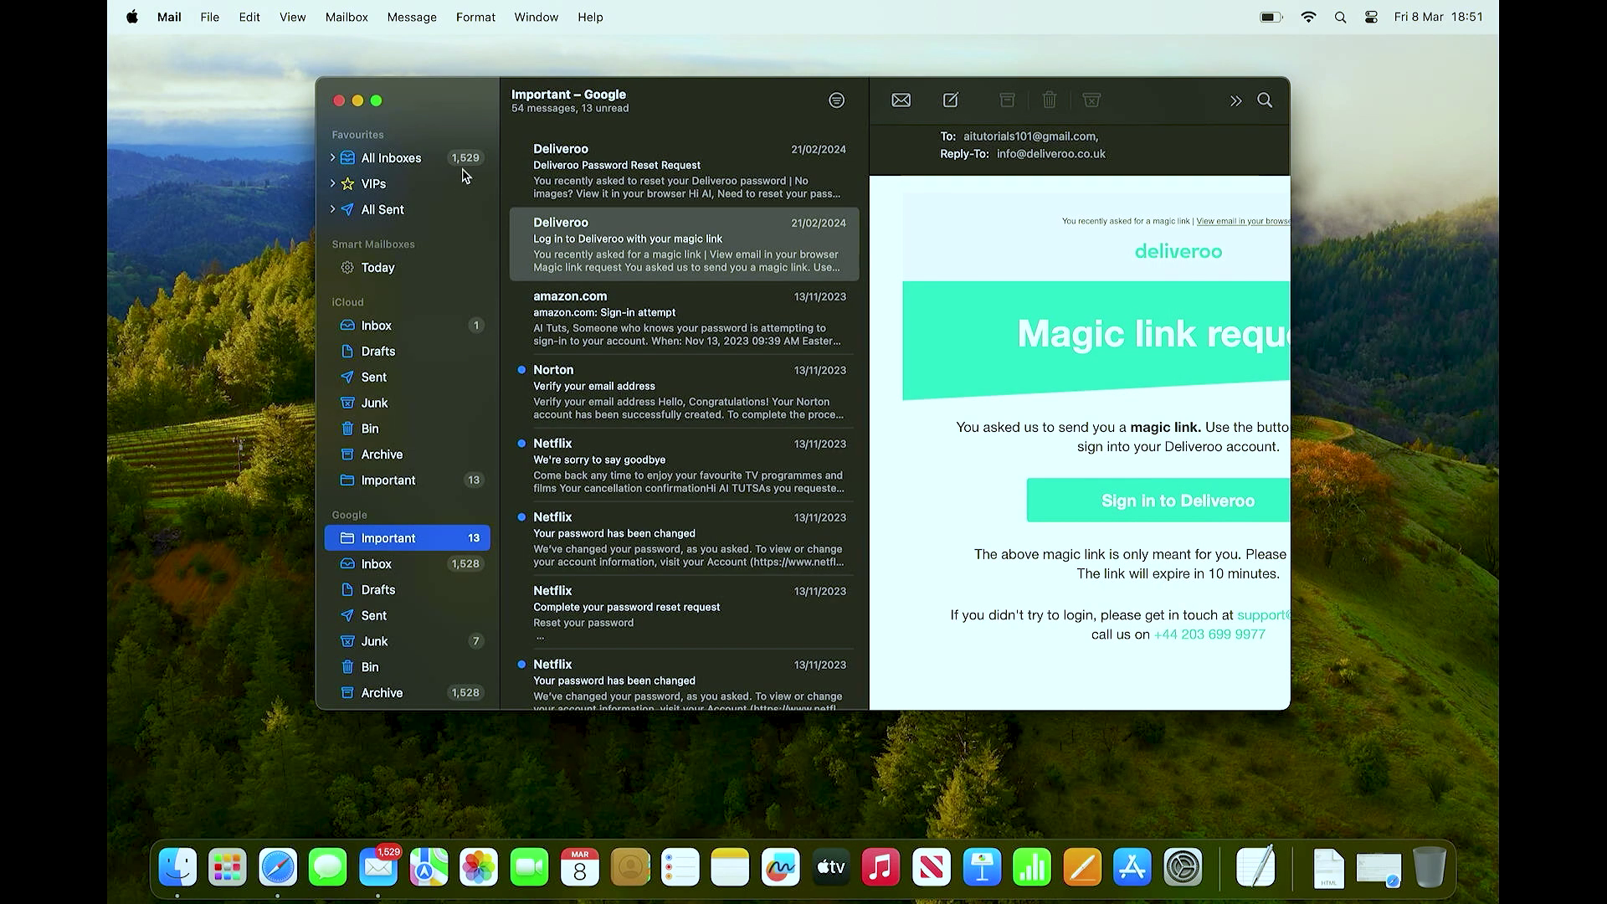
- Minimize Mail, quit it from its Dock icon, and make the Finder Downloads window active
{"action": "left_click", "coordinate": [357, 101]}
{"action": "left_click", "coordinate": [395, 148]}
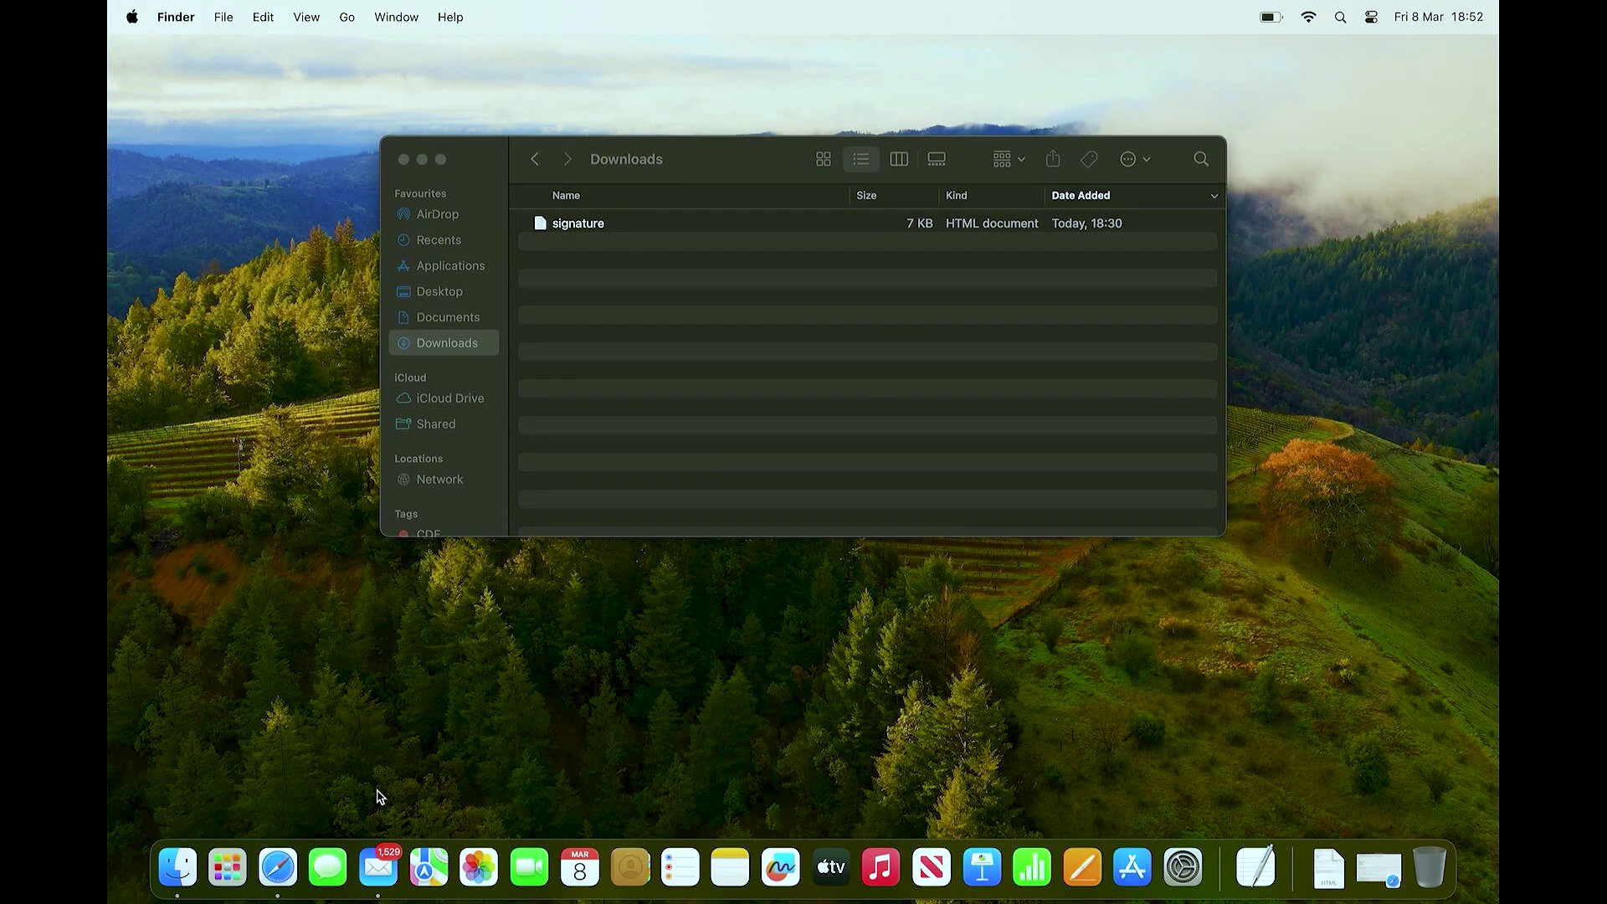
{"action": "left_click", "coordinate": [379, 866]}
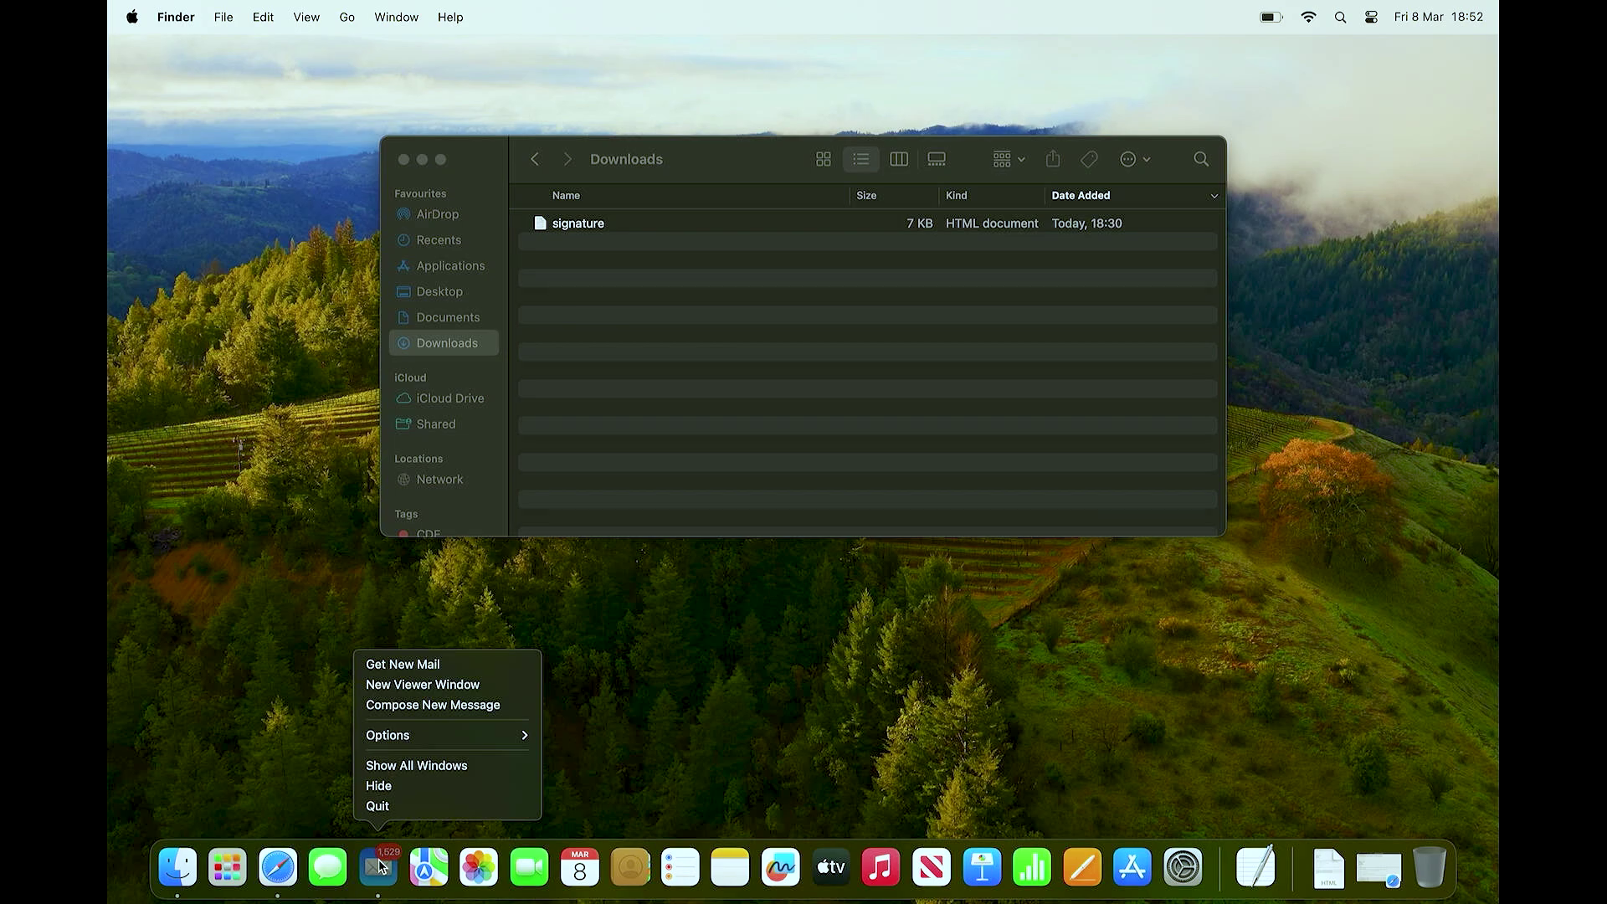
{"action": "left_click", "coordinate": [447, 806]}
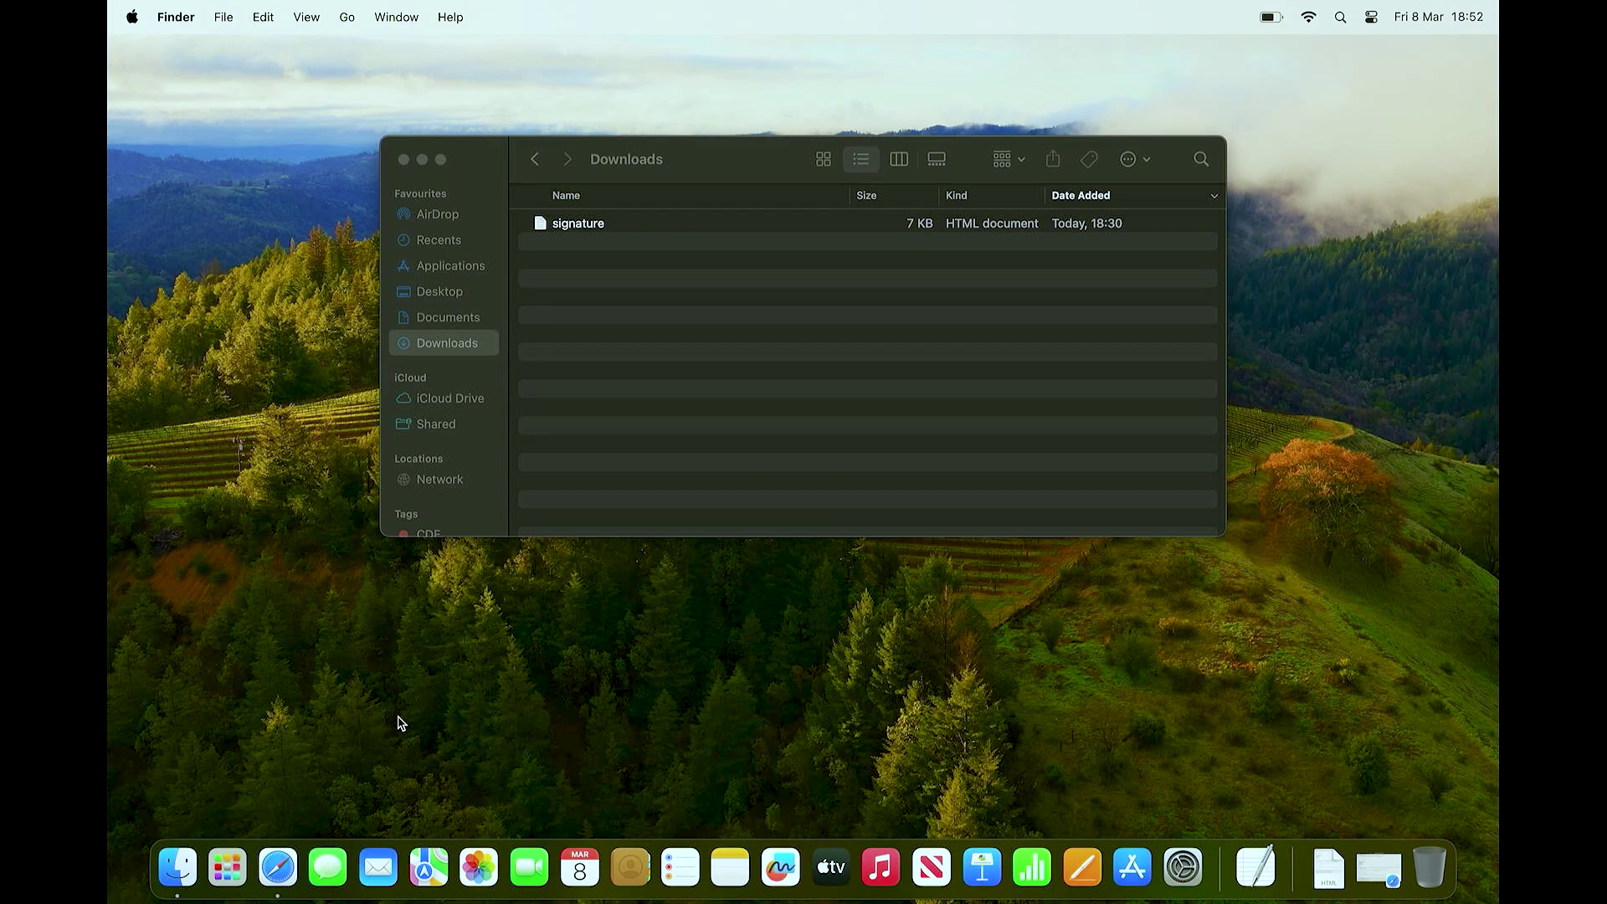
{"action": "left_click", "coordinate": [778, 482]}
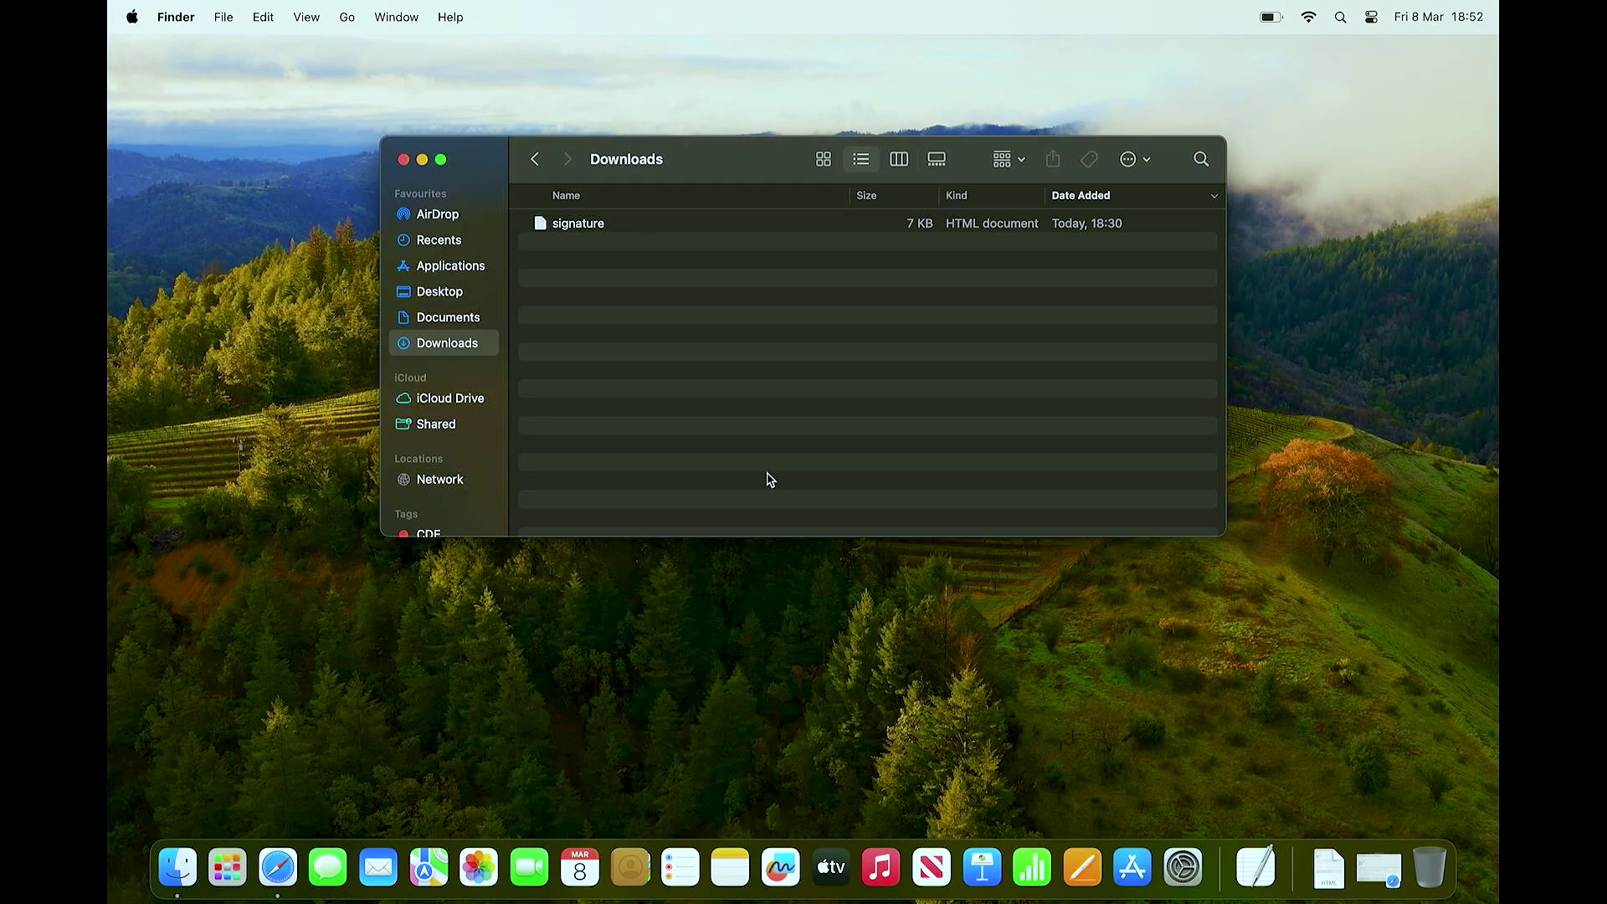
- Go to the hidden user Library folder via Finder's Go menu with Option held
{"action": "left_click", "coordinate": [348, 17]}
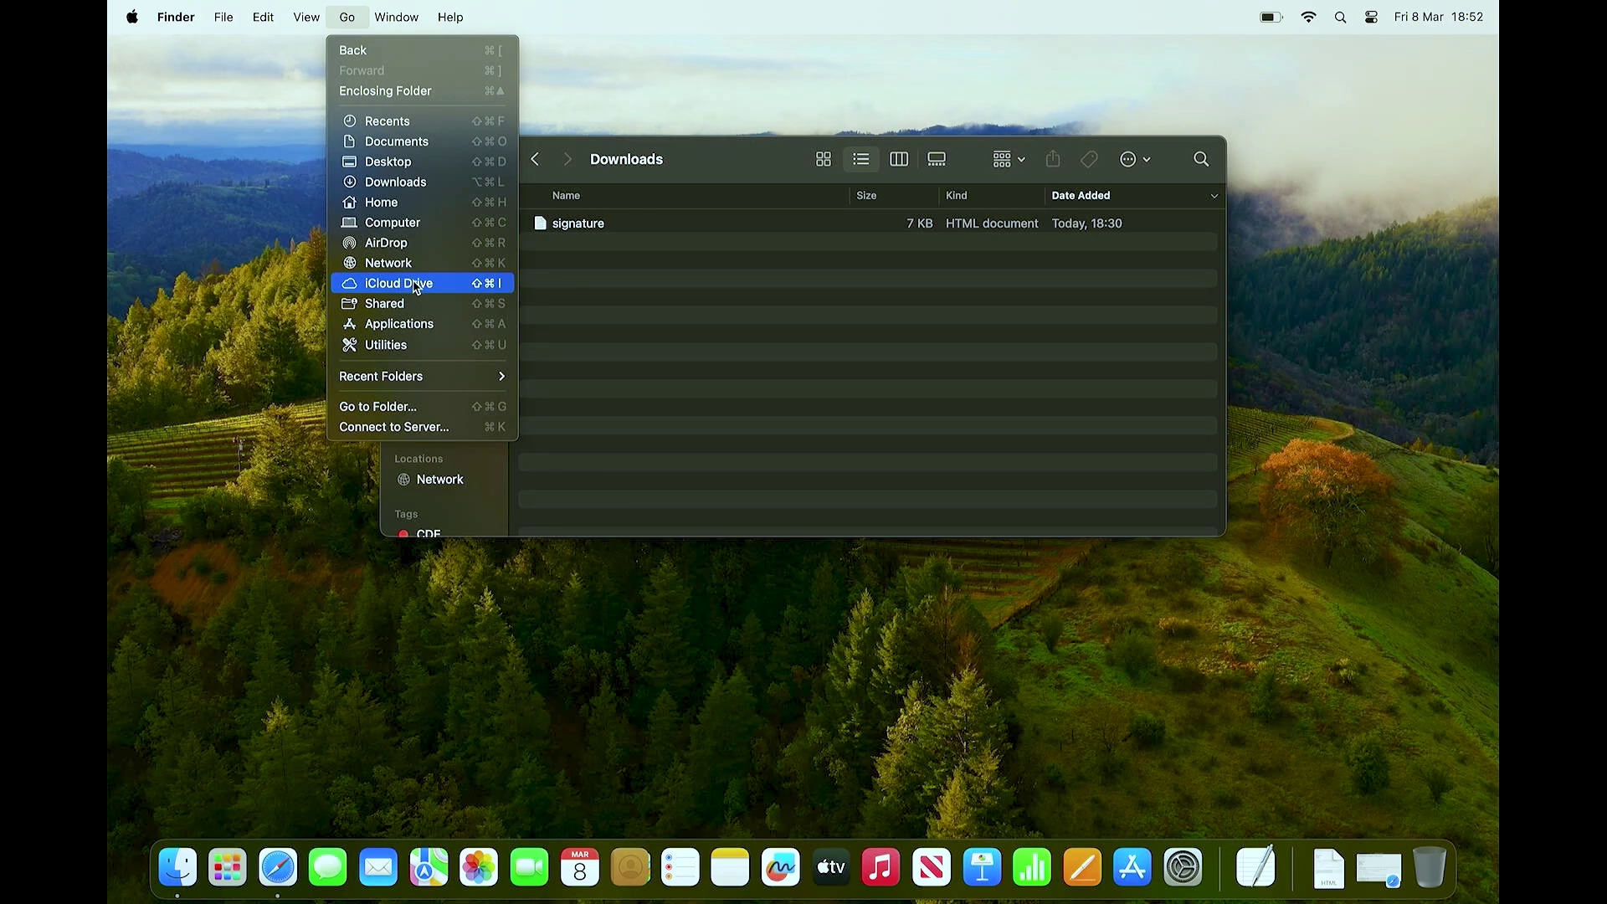
{"action": "key", "text": "alt"}
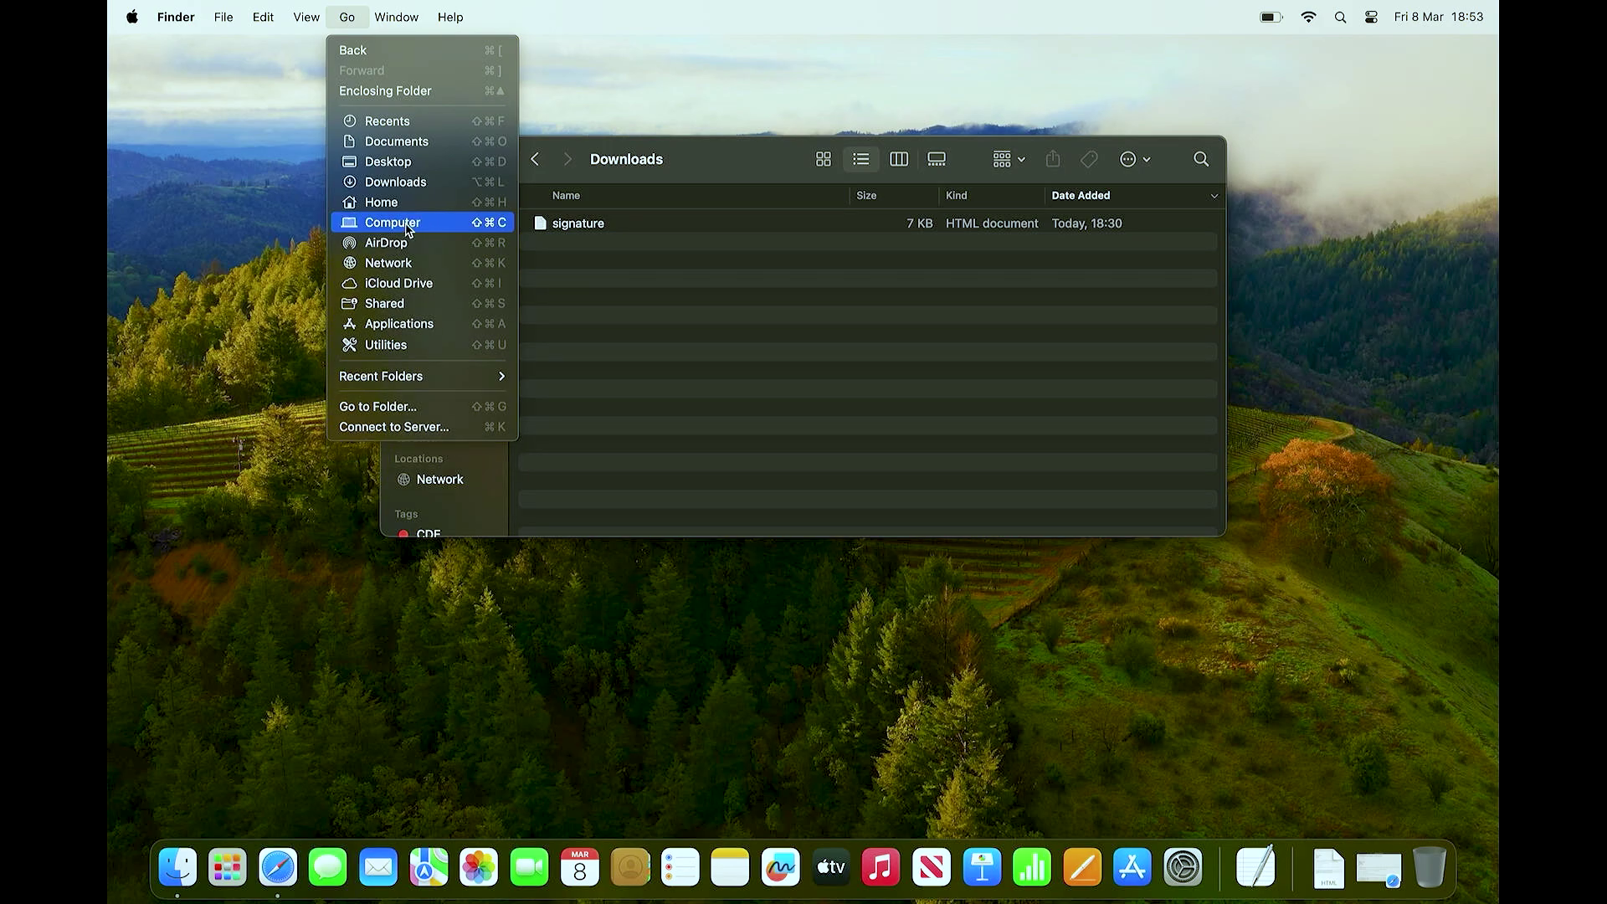
{"action": "key", "text": "alt"}
{"action": "key", "text": "alt"}
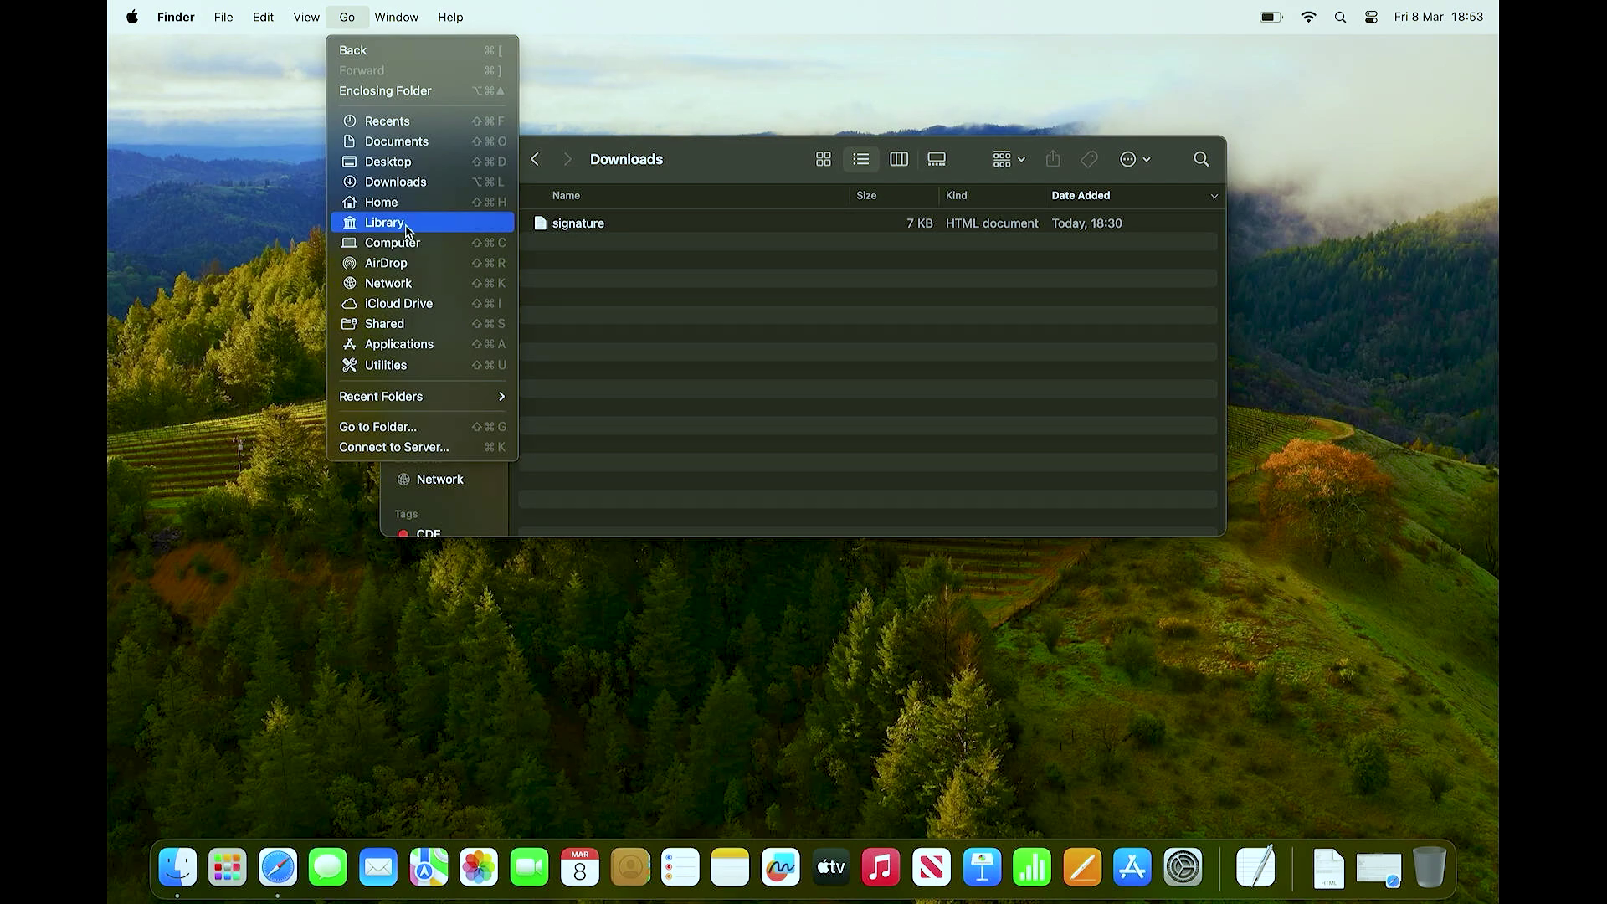
{"action": "left_click", "coordinate": [408, 231]}
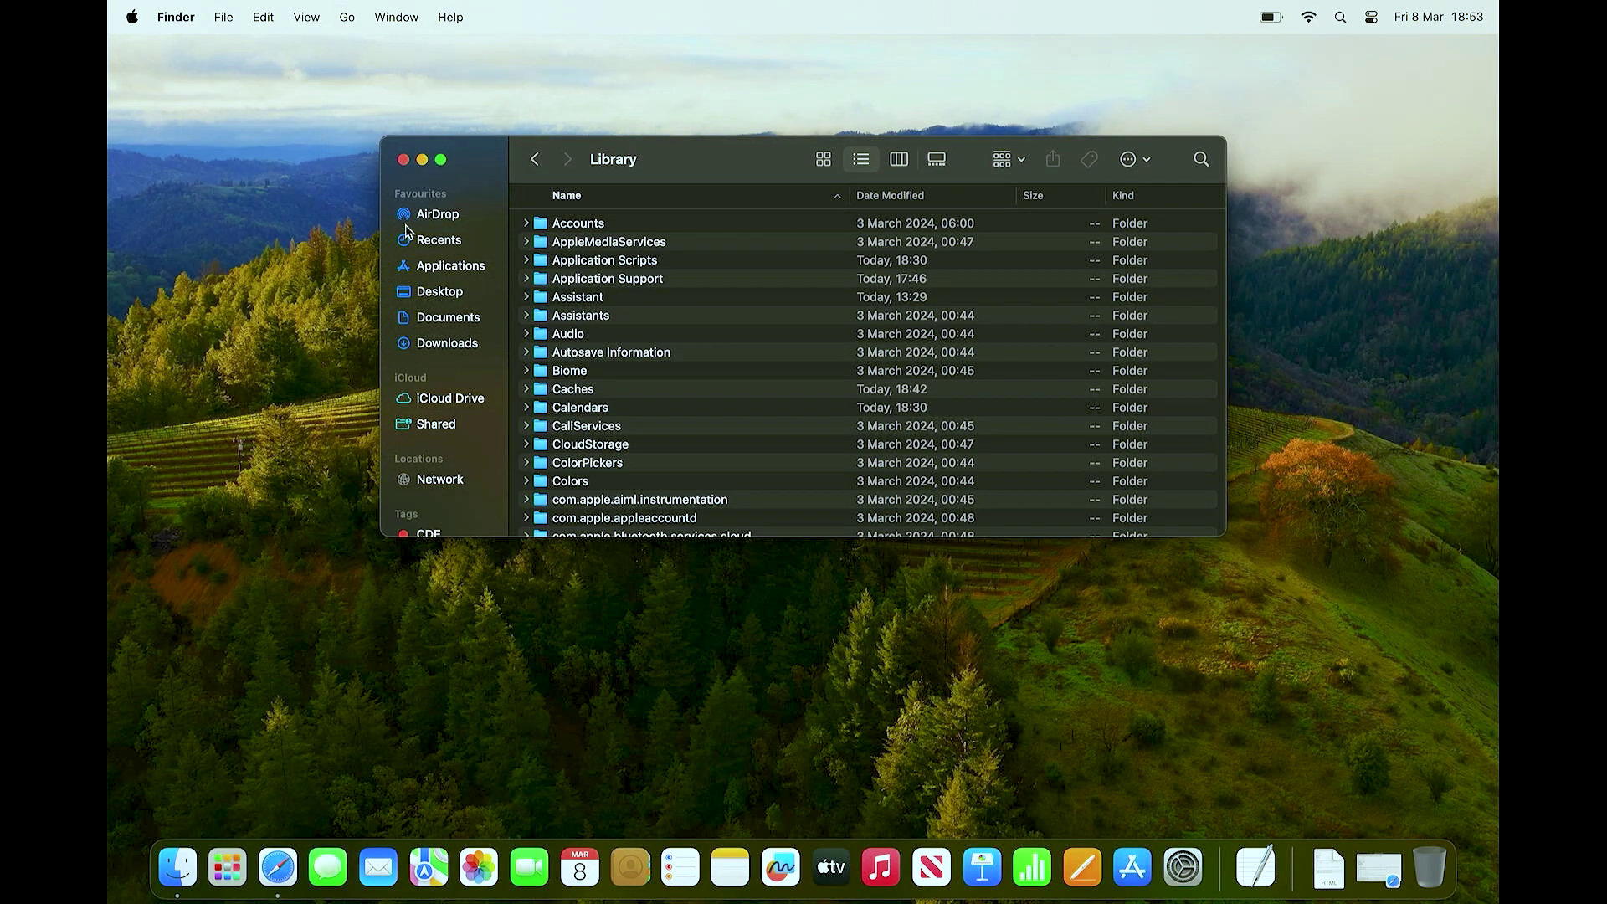
- In icon view, navigate Library › Mail › V10 › MailData › Signatures
{"action": "key", "text": "super+1"}
{"action": "key", "text": "m"}
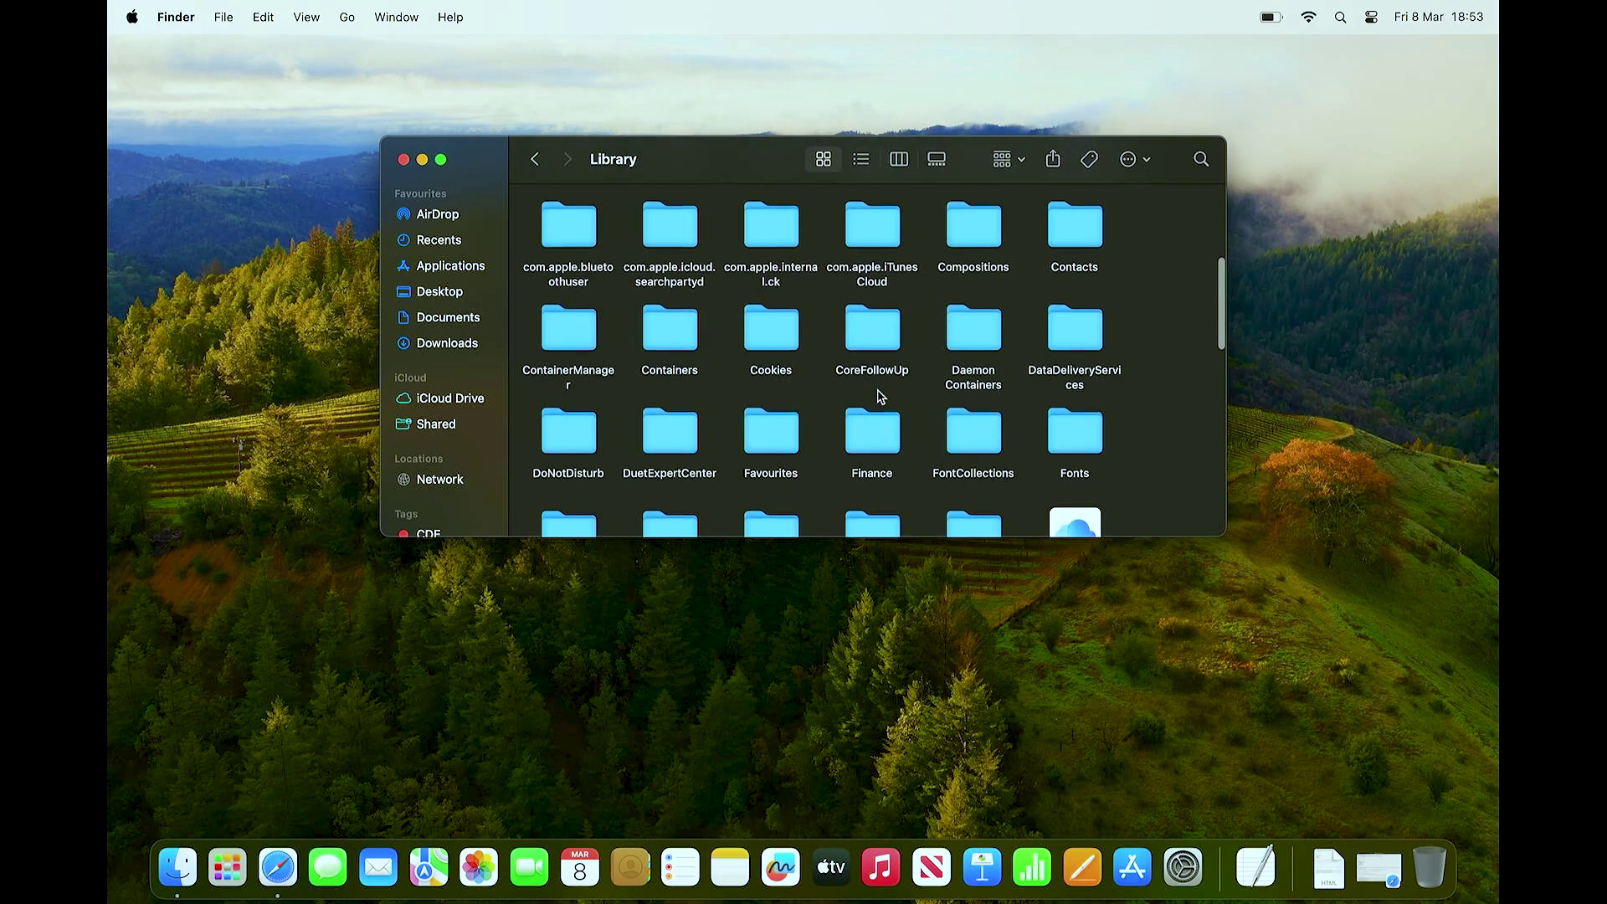
{"action": "scroll", "coordinate": [881, 397], "scroll_direction": "down", "scroll_amount": 2}
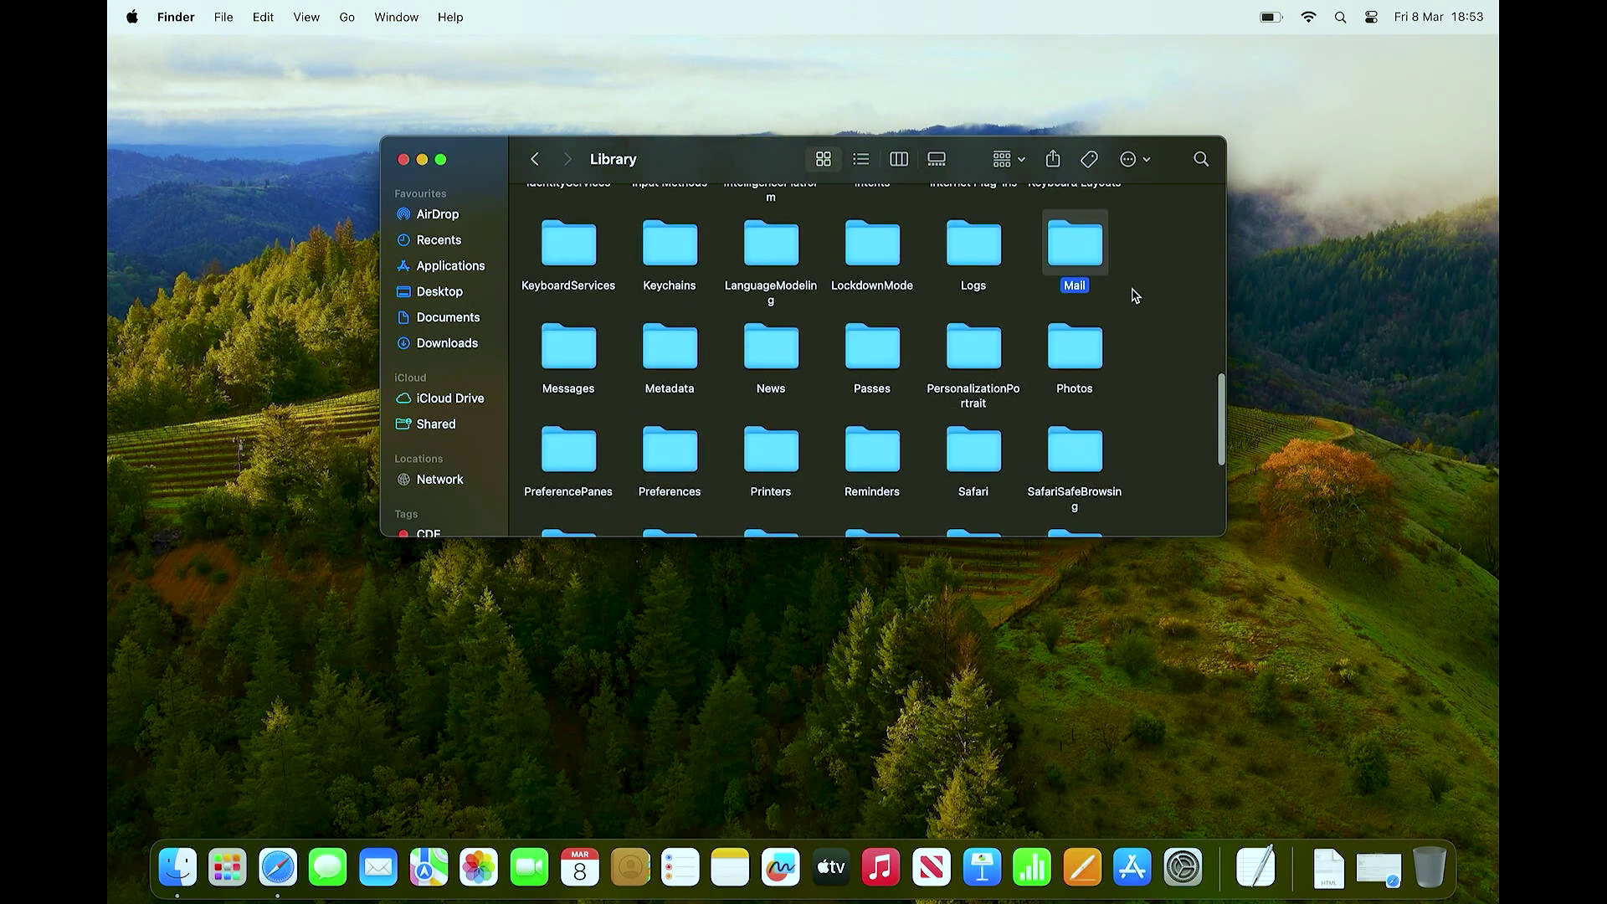
{"action": "double_click", "coordinate": [1092, 289]}
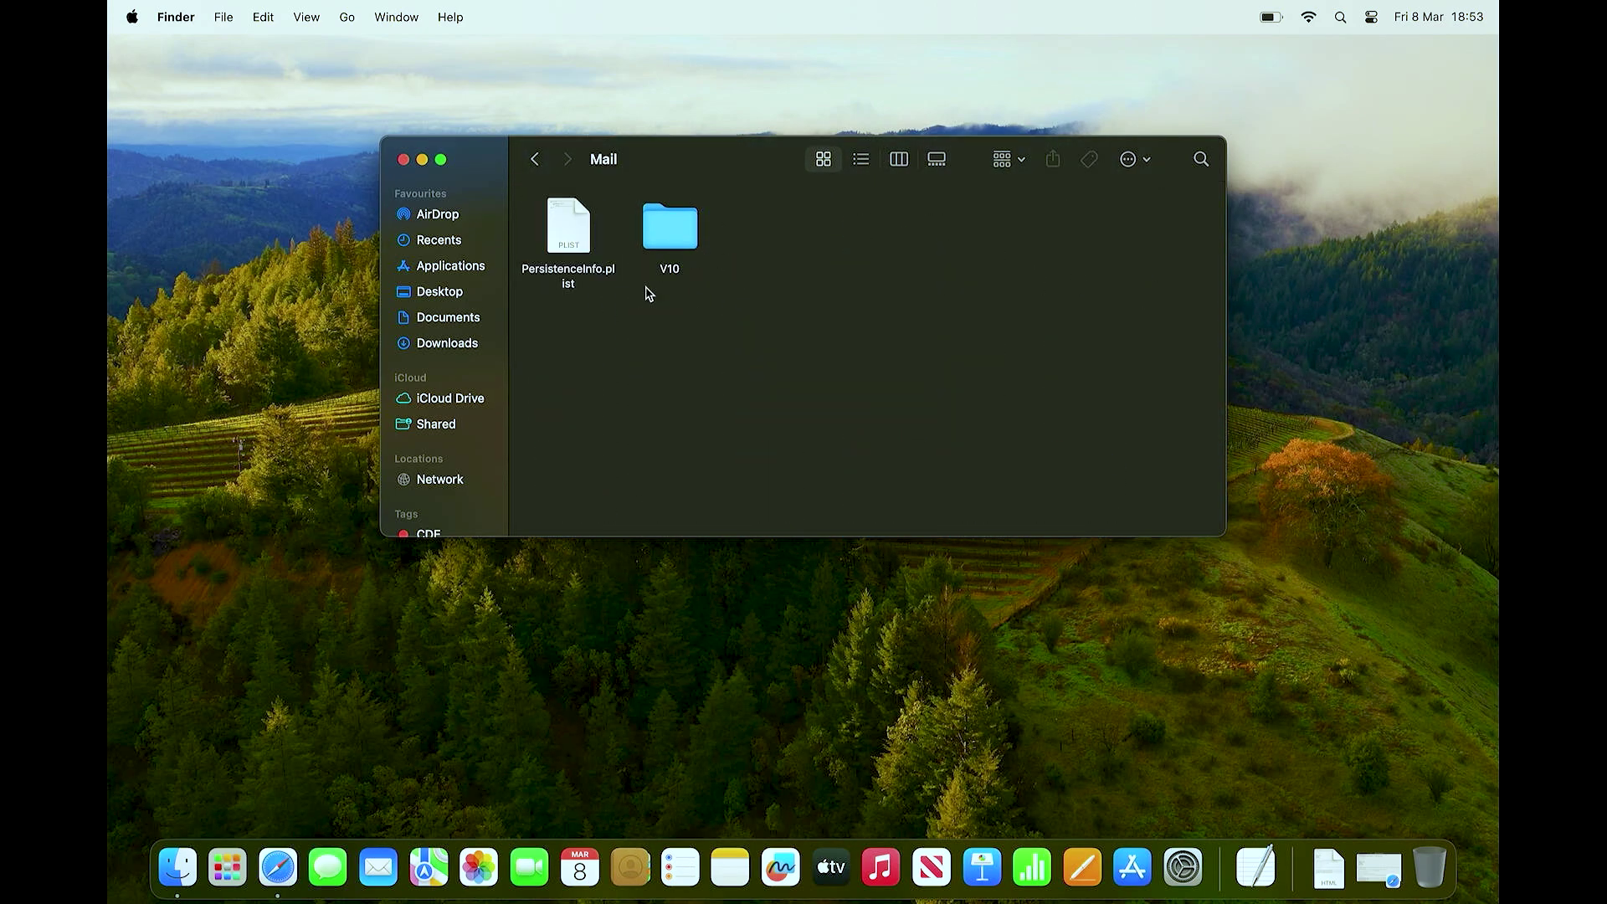
{"action": "double_click", "coordinate": [681, 235]}
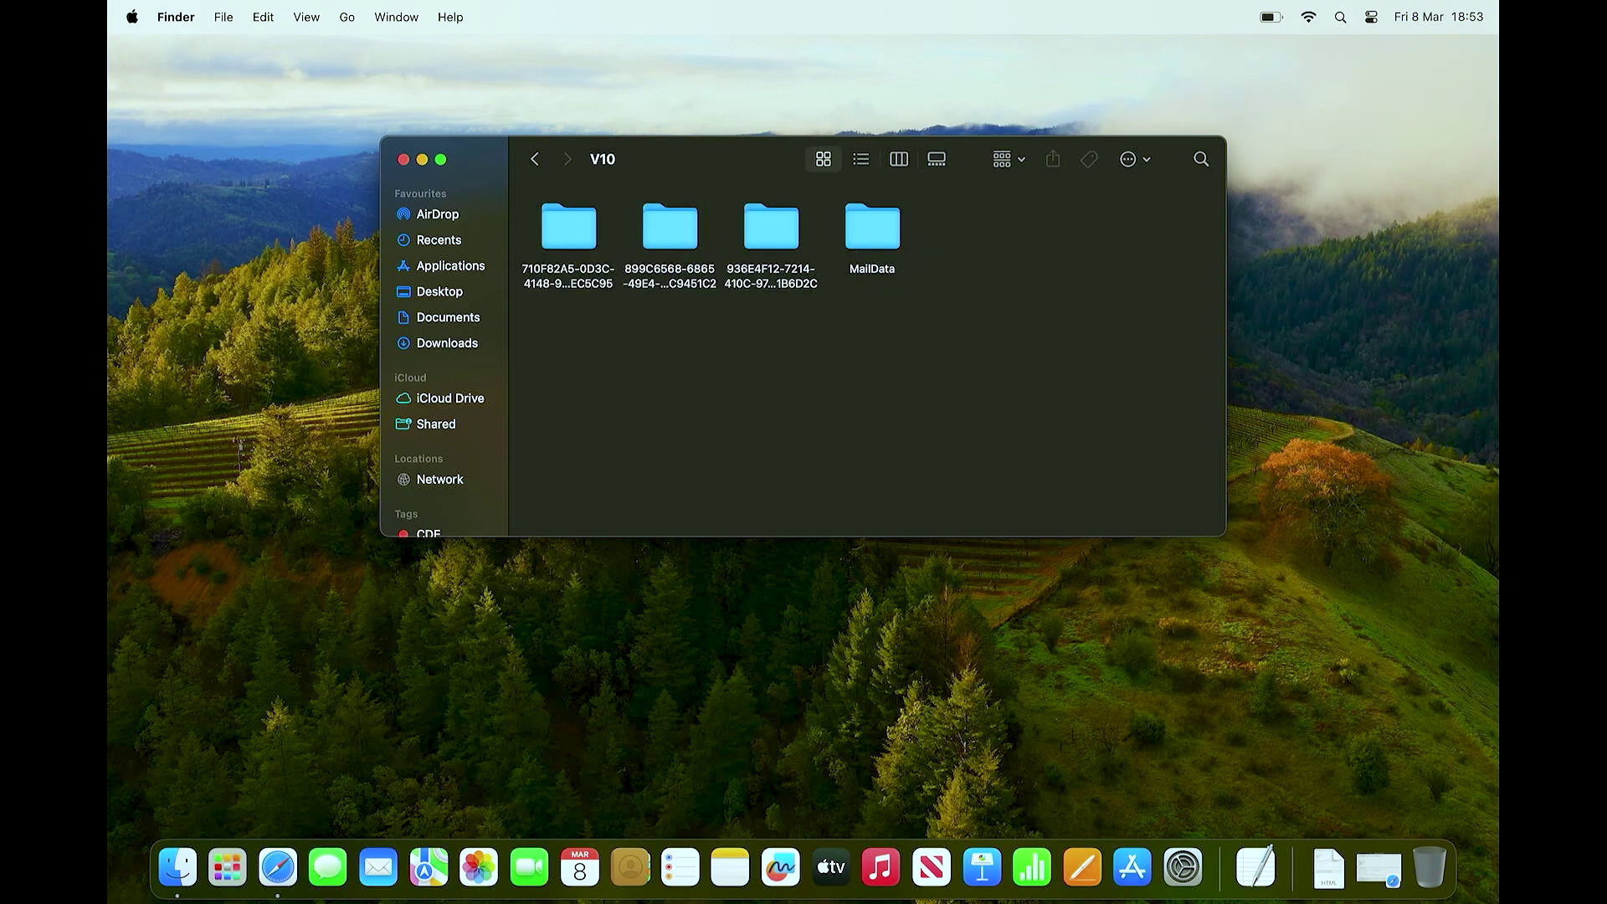
{"action": "double_click", "coordinate": [876, 240]}
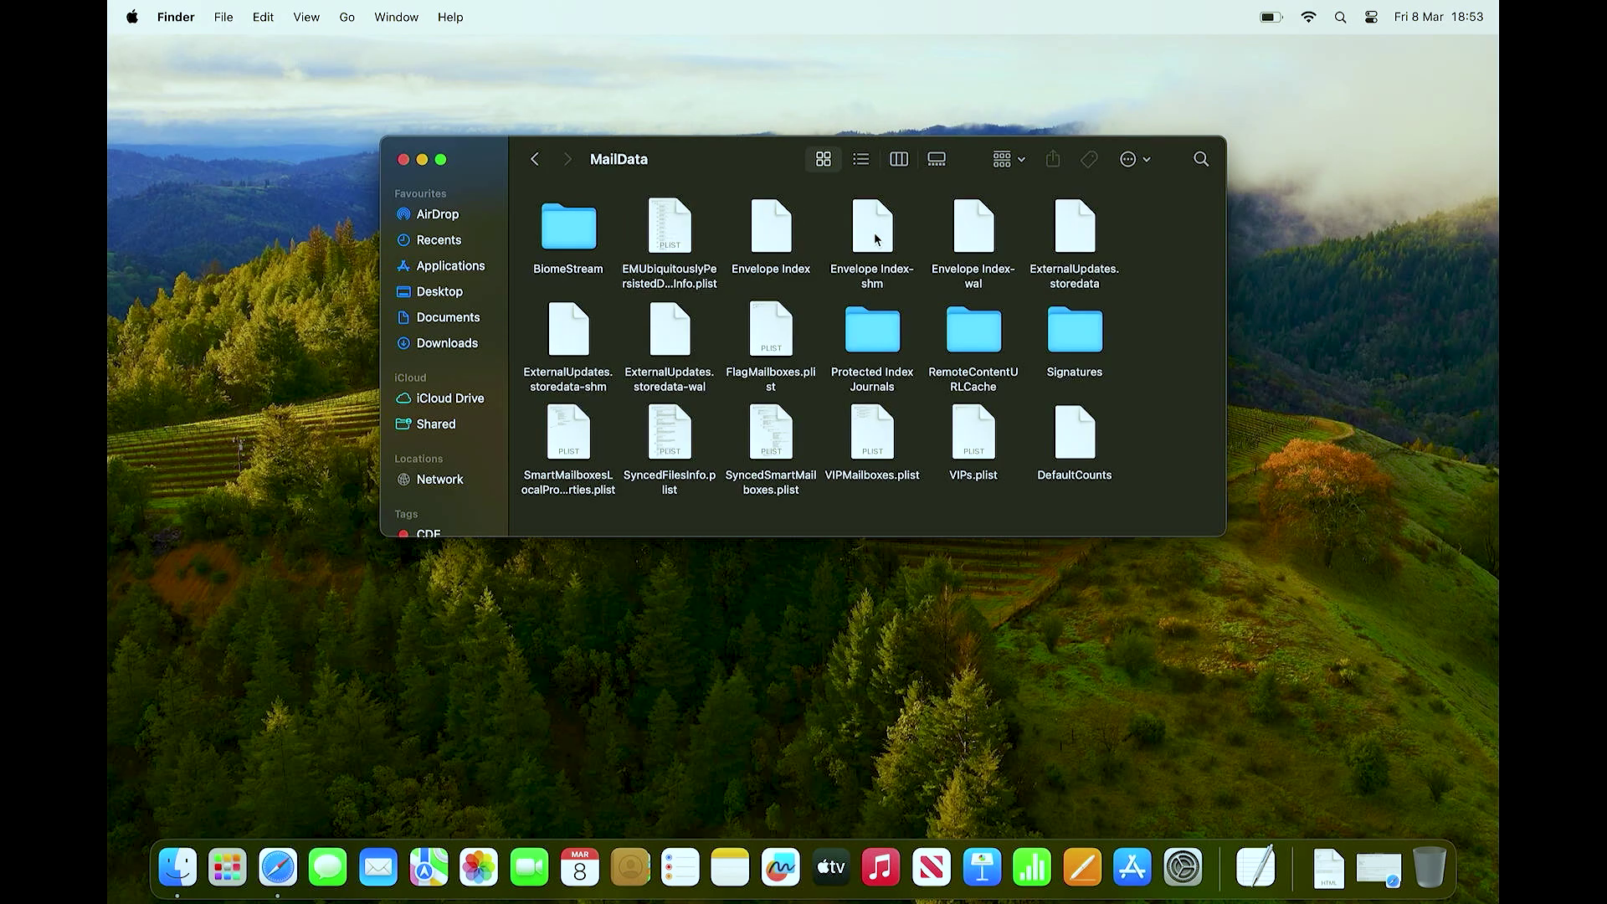
{"action": "double_click", "coordinate": [1092, 351]}
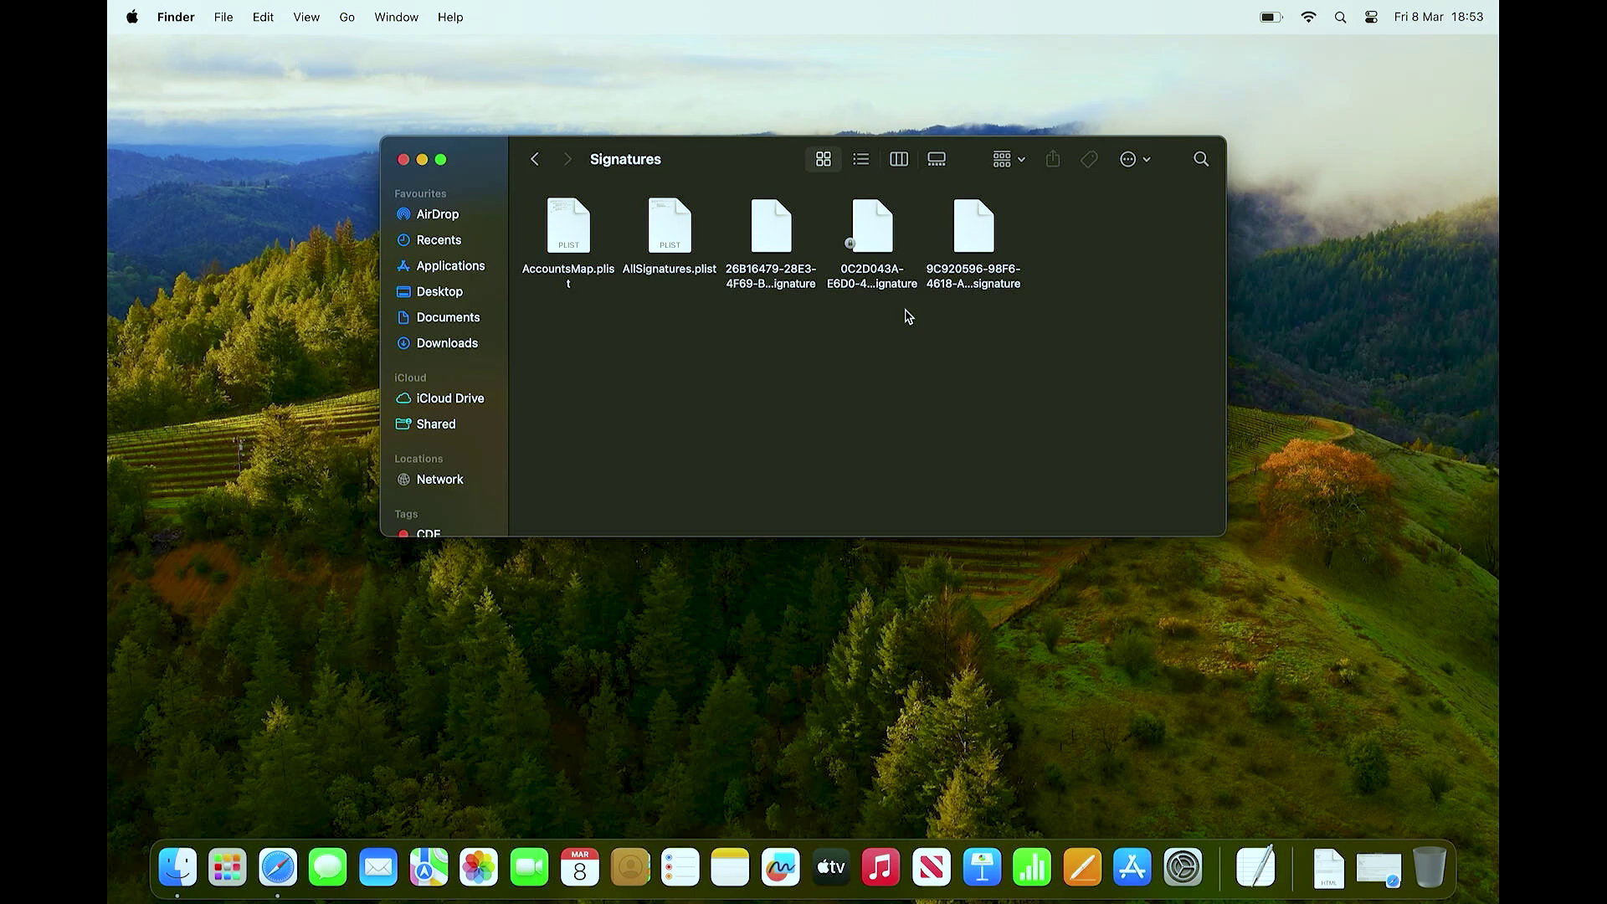
- Show the signature files as a list sorted newest first by Date Modified
{"action": "left_click", "coordinate": [865, 164]}
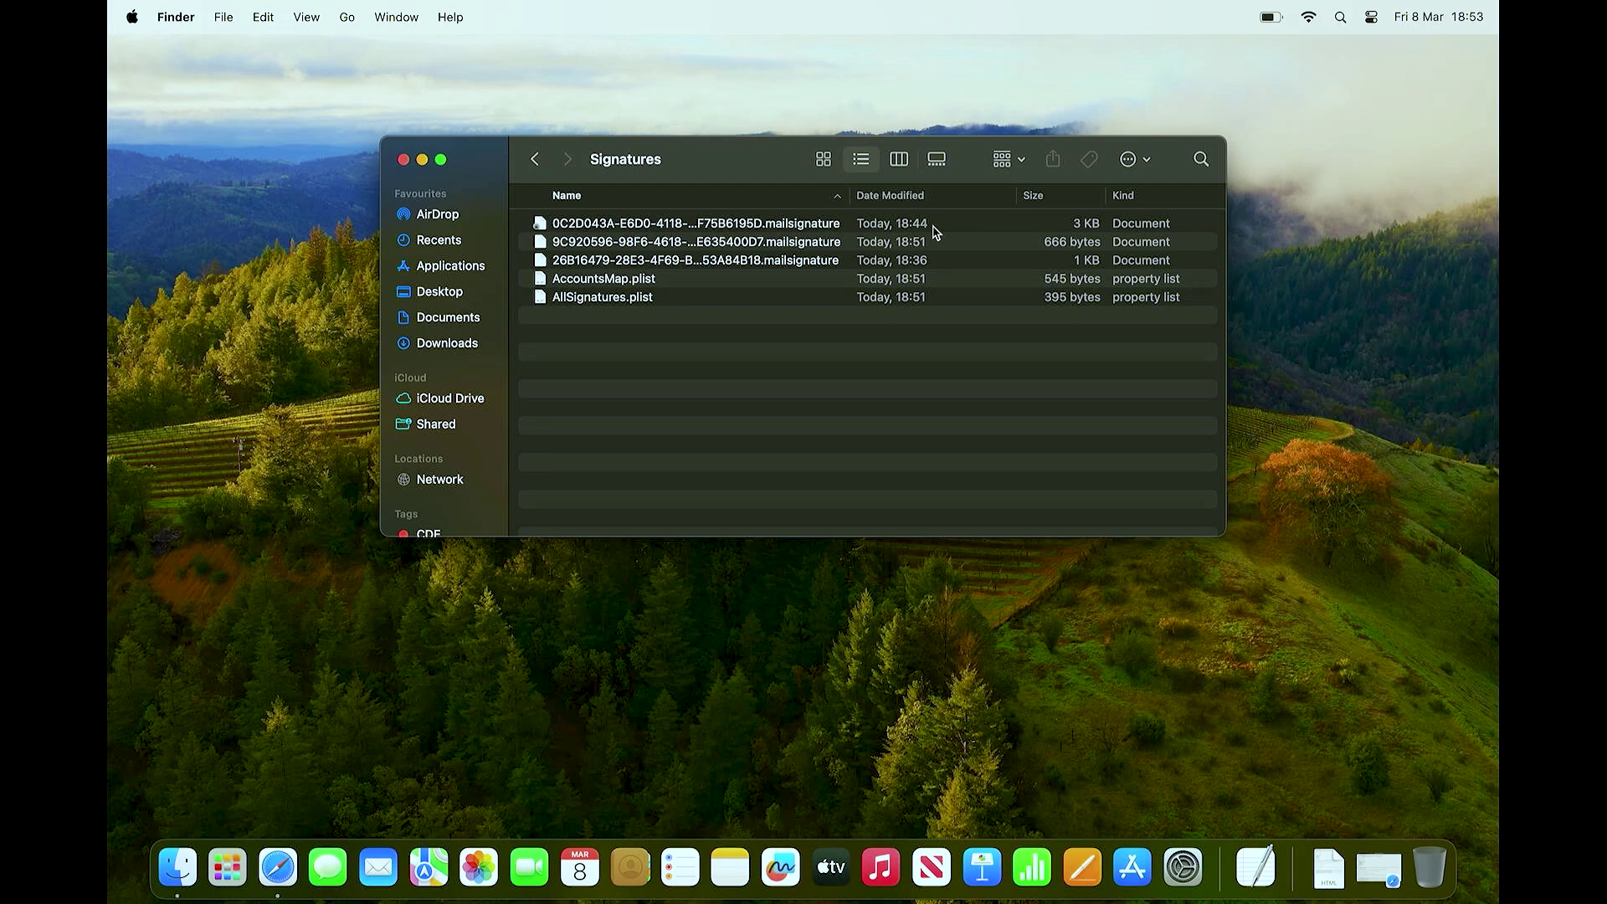
{"action": "left_click", "coordinate": [913, 205]}
{"action": "left_click", "coordinate": [908, 197]}
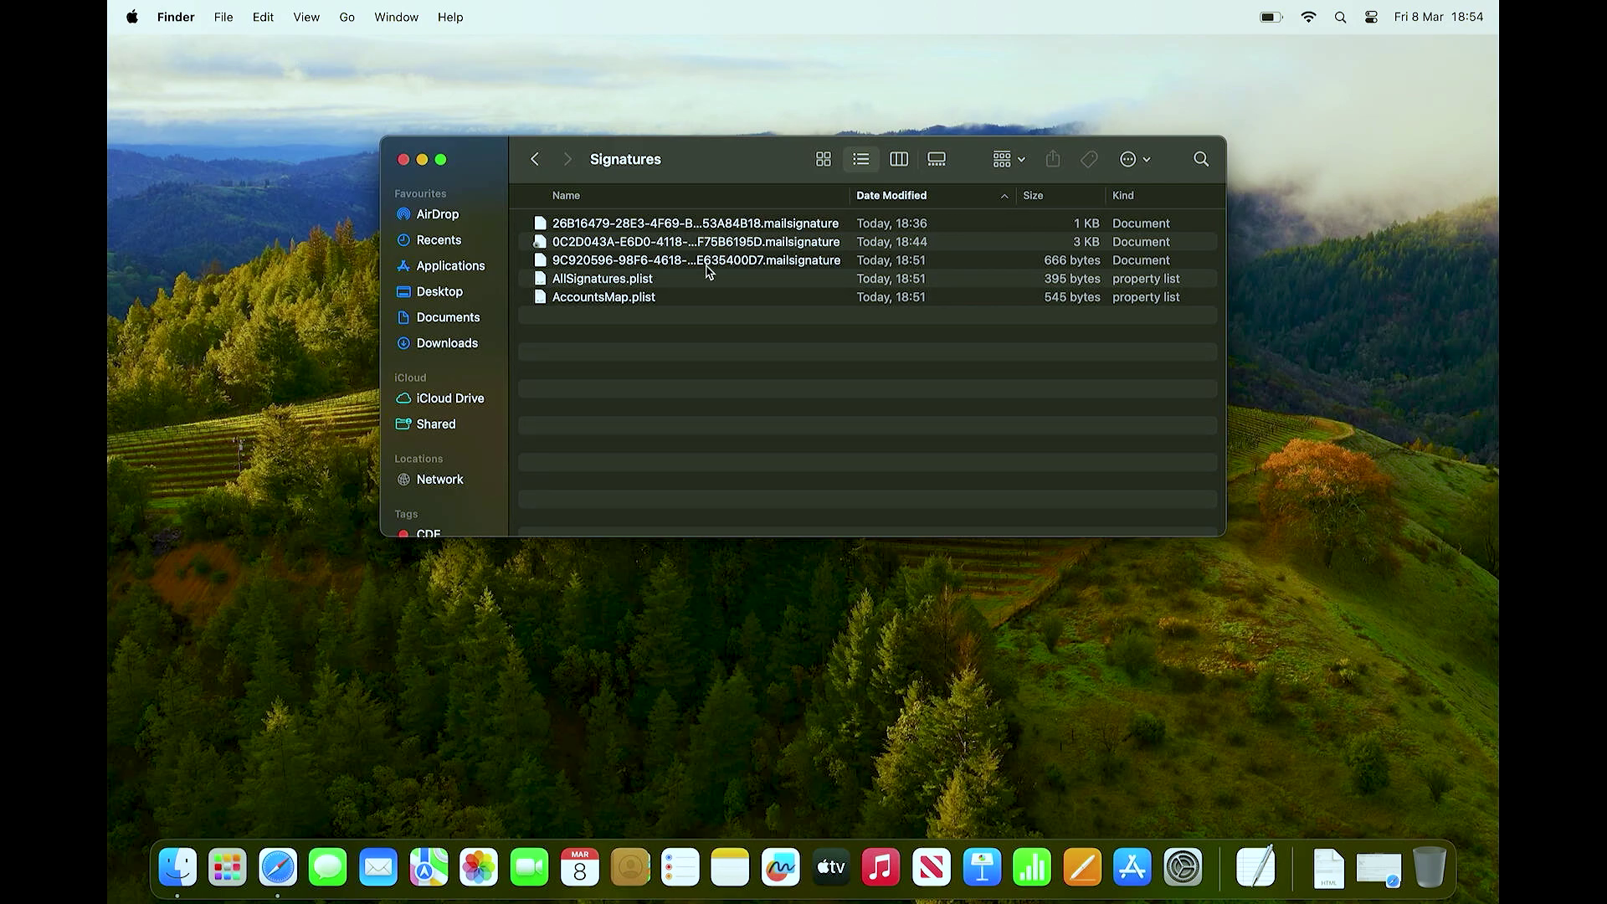
- Open the newest 9C920596….mailsignature file with TextEdit
{"action": "left_click", "coordinate": [823, 265]}
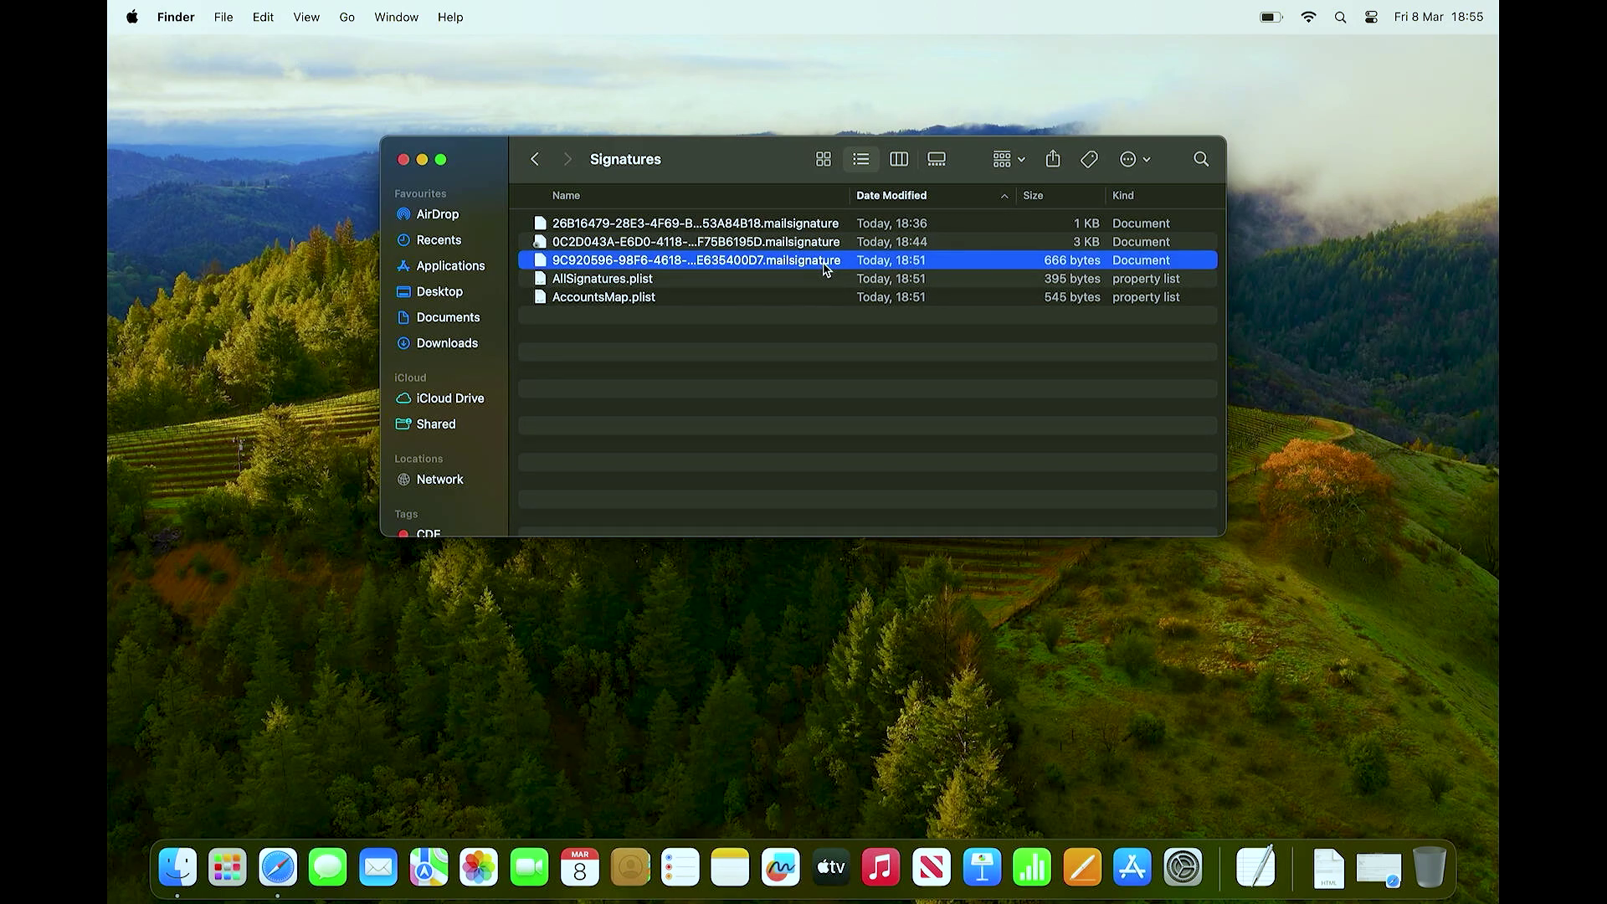
{"action": "right_click", "coordinate": [826, 269]}
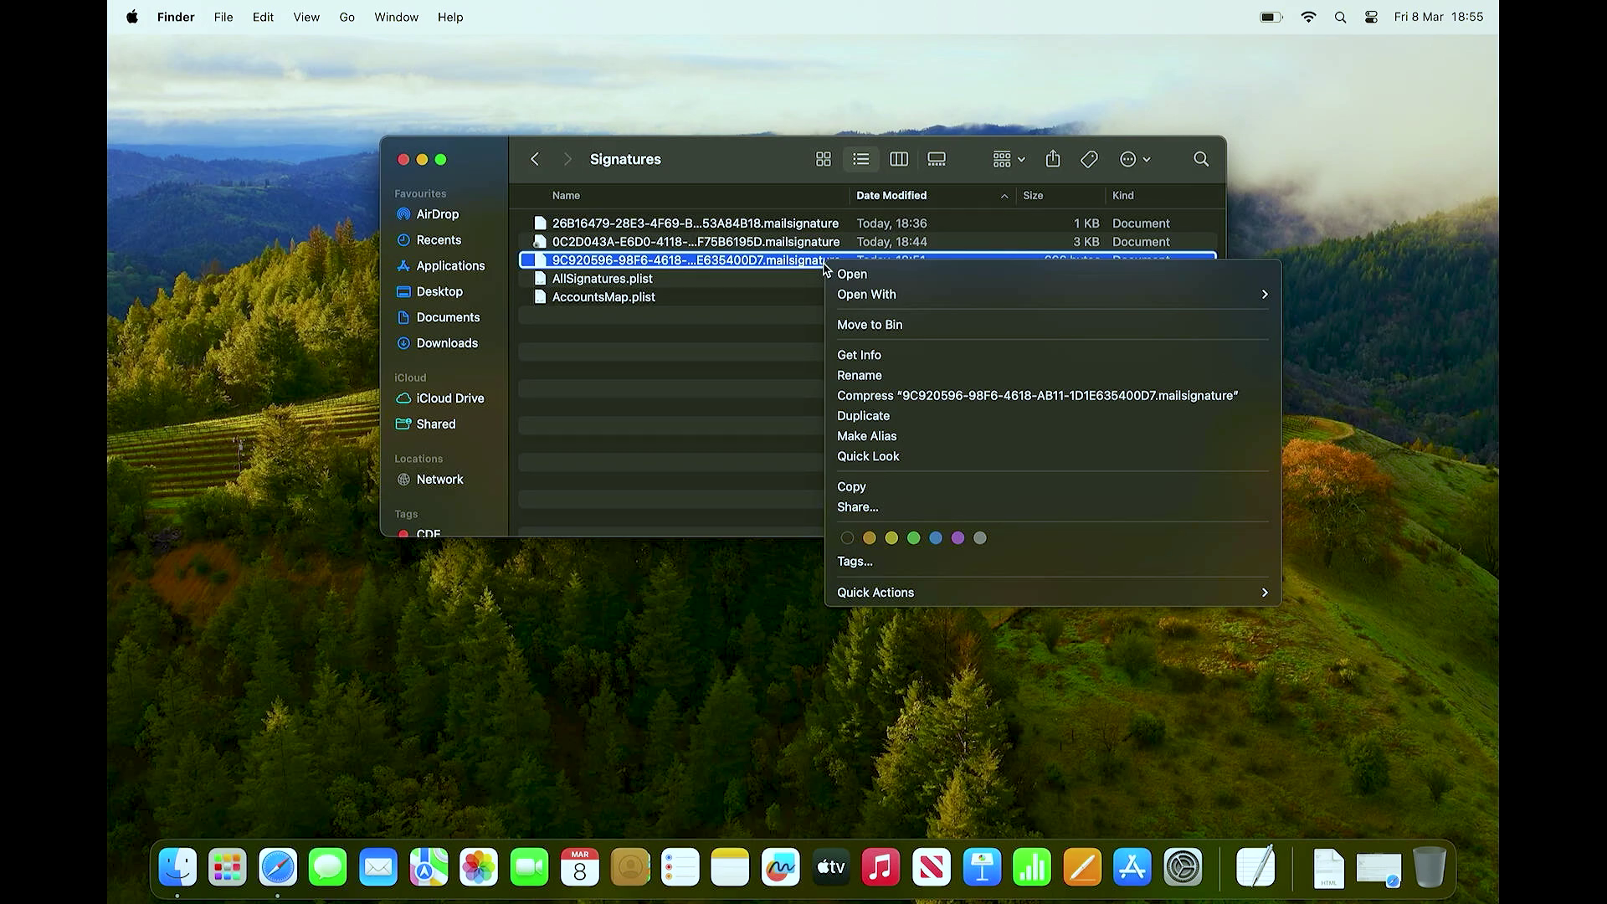
{"action": "mouse_move", "coordinate": [888, 298]}
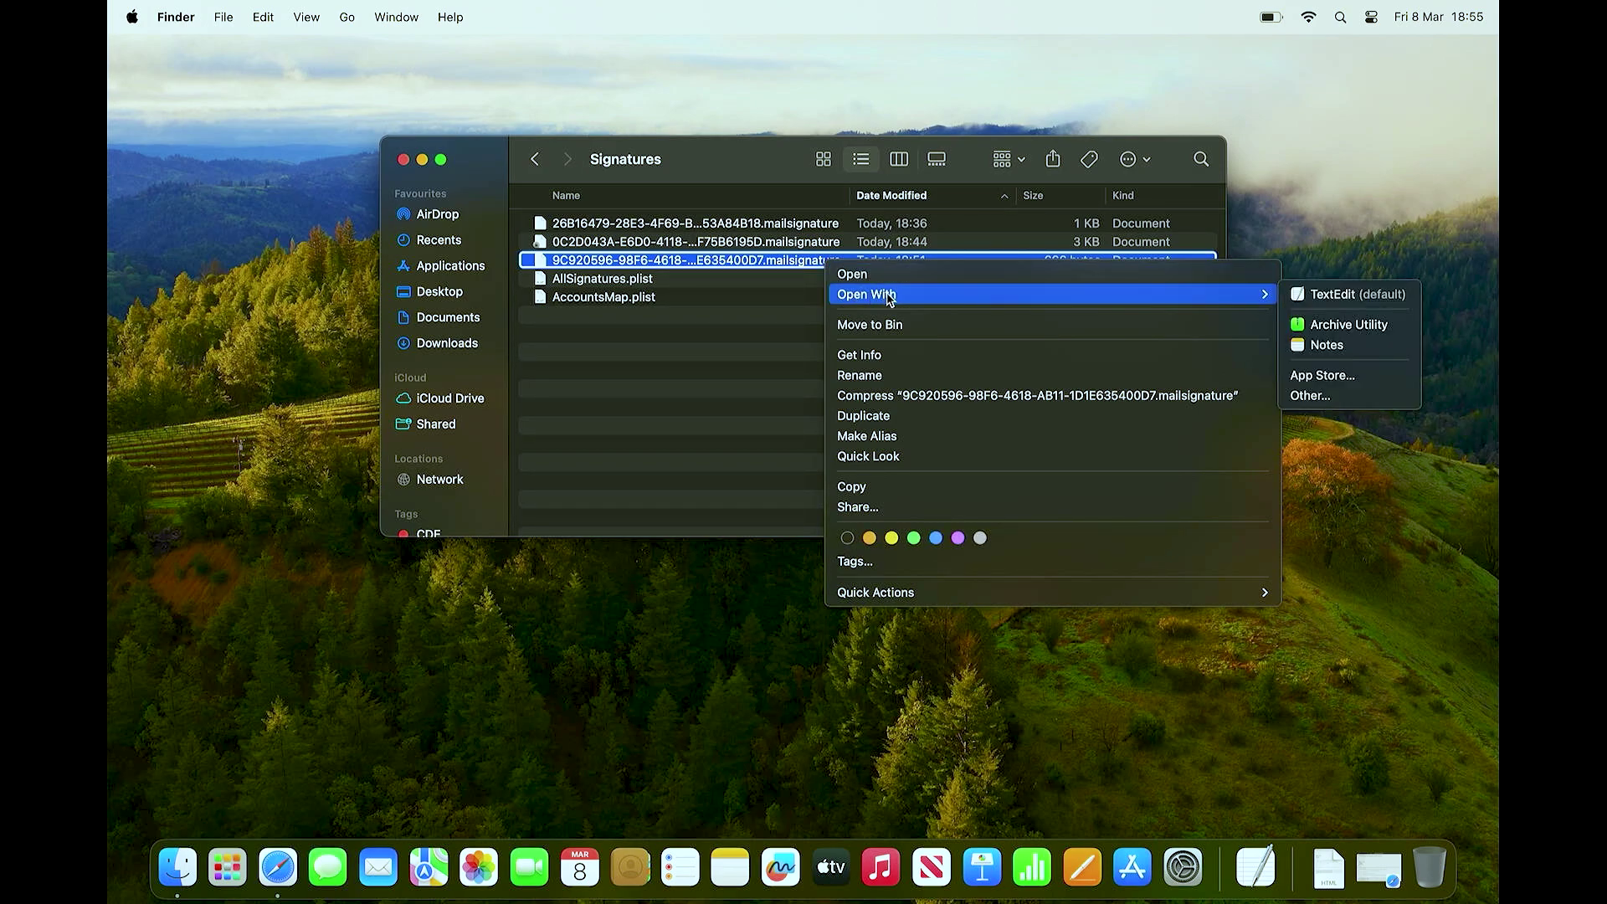
{"action": "left_click", "coordinate": [1008, 303]}
{"action": "mouse_move", "coordinate": [1038, 302]}
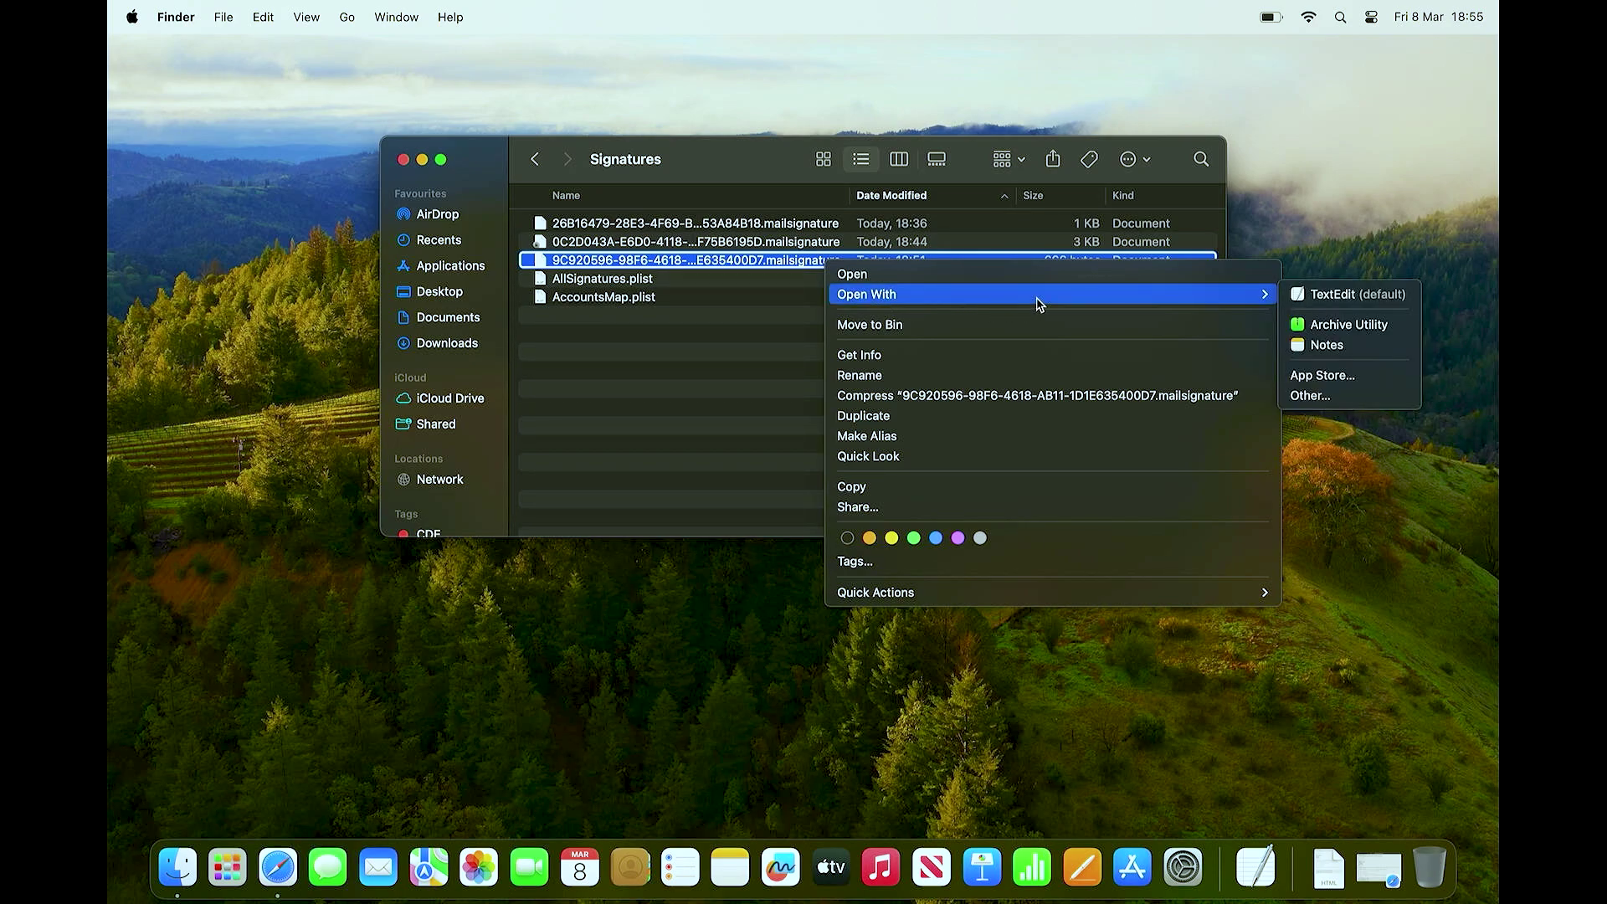
{"action": "left_click", "coordinate": [1345, 296]}
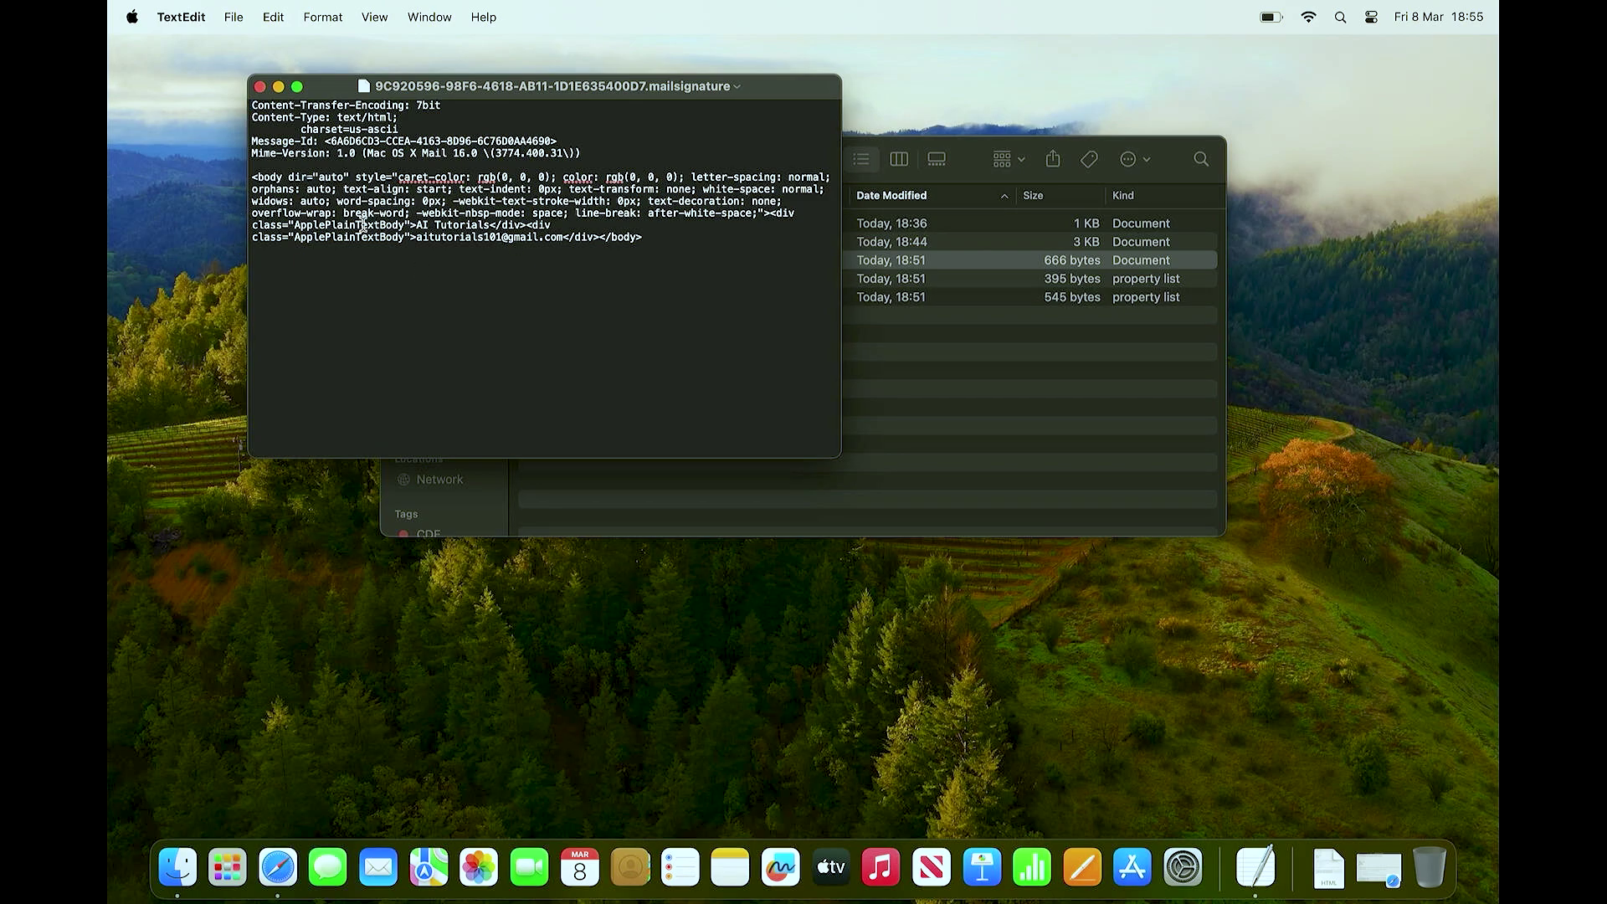
- Select the five MIME header lines in the mailsignature document, then deselect them unchanged
{"action": "left_click", "coordinate": [455, 264]}
{"action": "left_click_drag", "start_coordinate": [582, 154], "coordinate": [238, 109]}
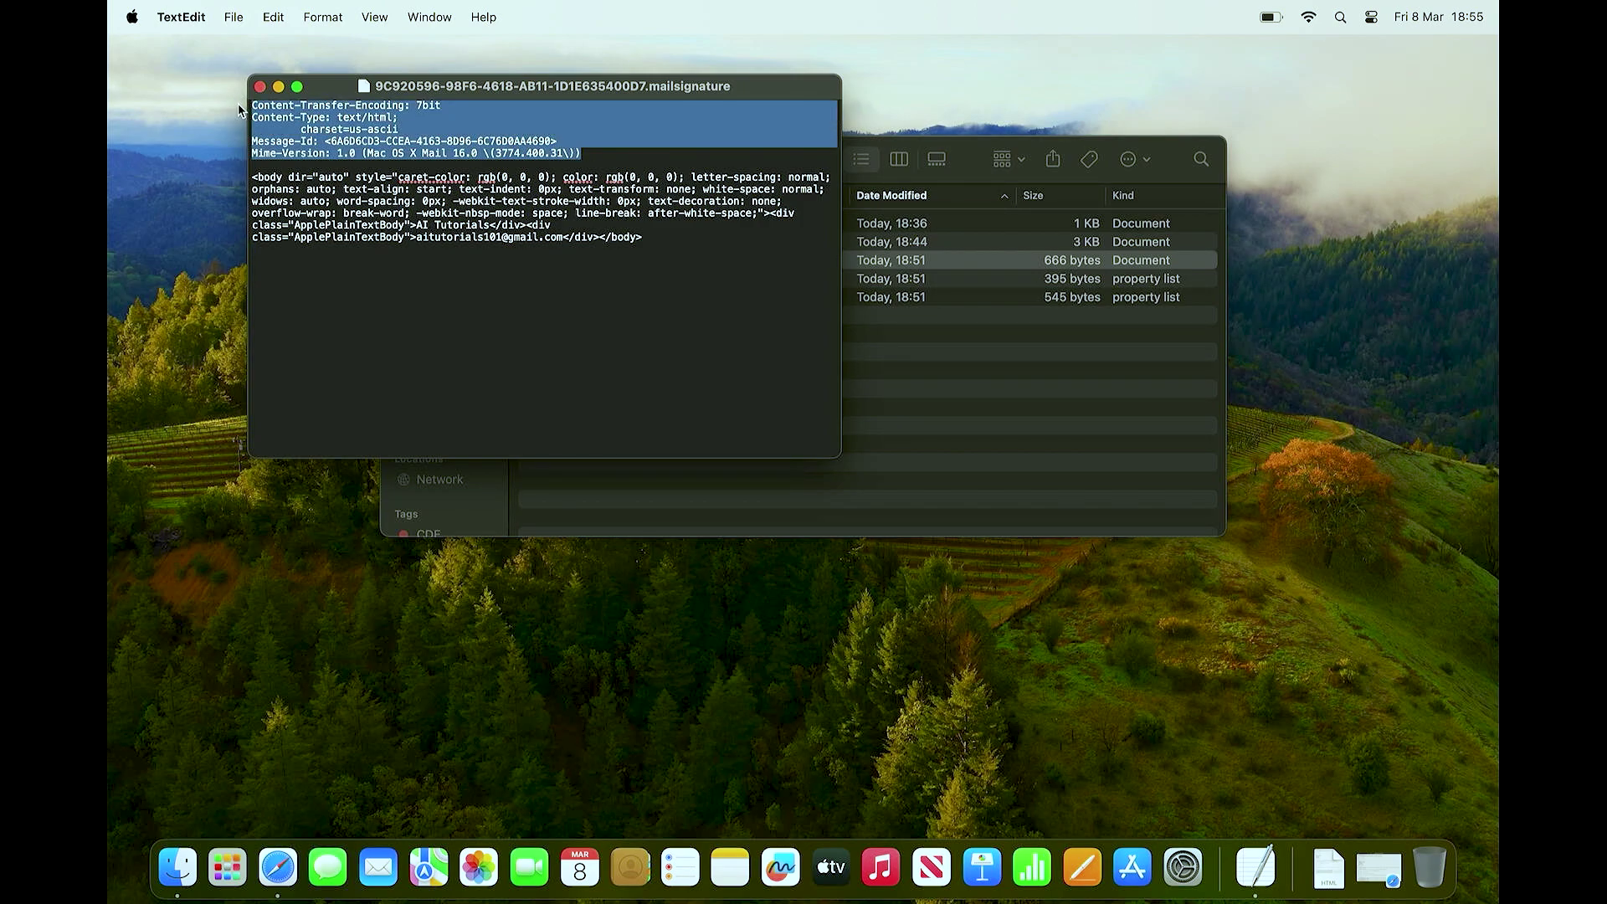
{"action": "left_click", "coordinate": [516, 296]}
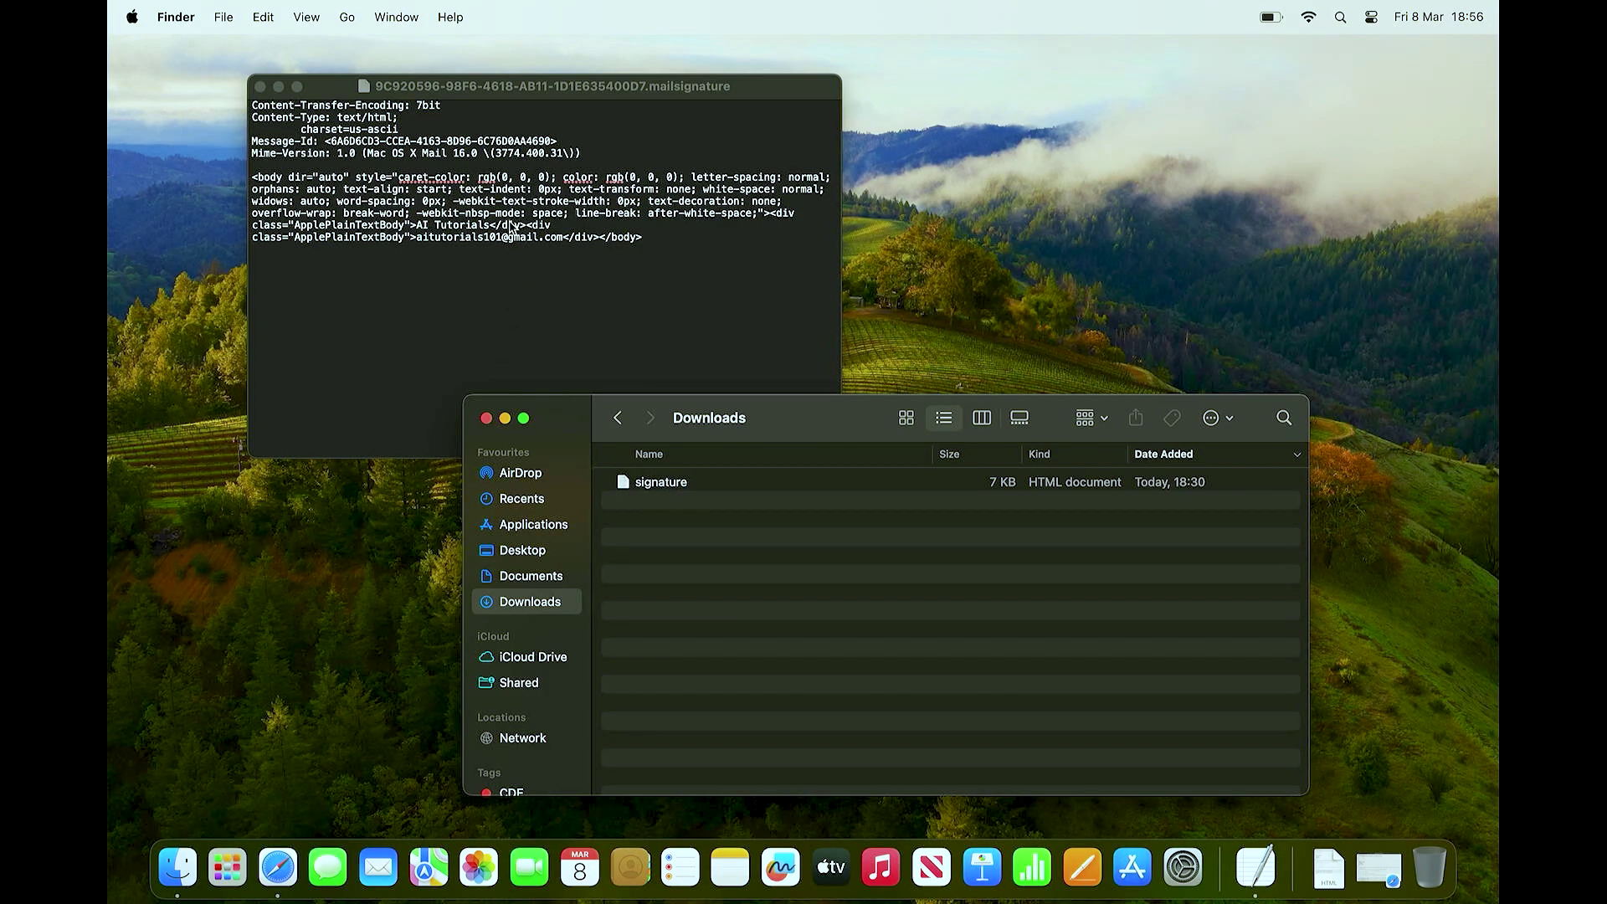
- Open the Downloads signature HTML file in TextEdit and place it on the right side
{"action": "left_click", "coordinate": [681, 490]}
{"action": "right_click", "coordinate": [681, 490]}
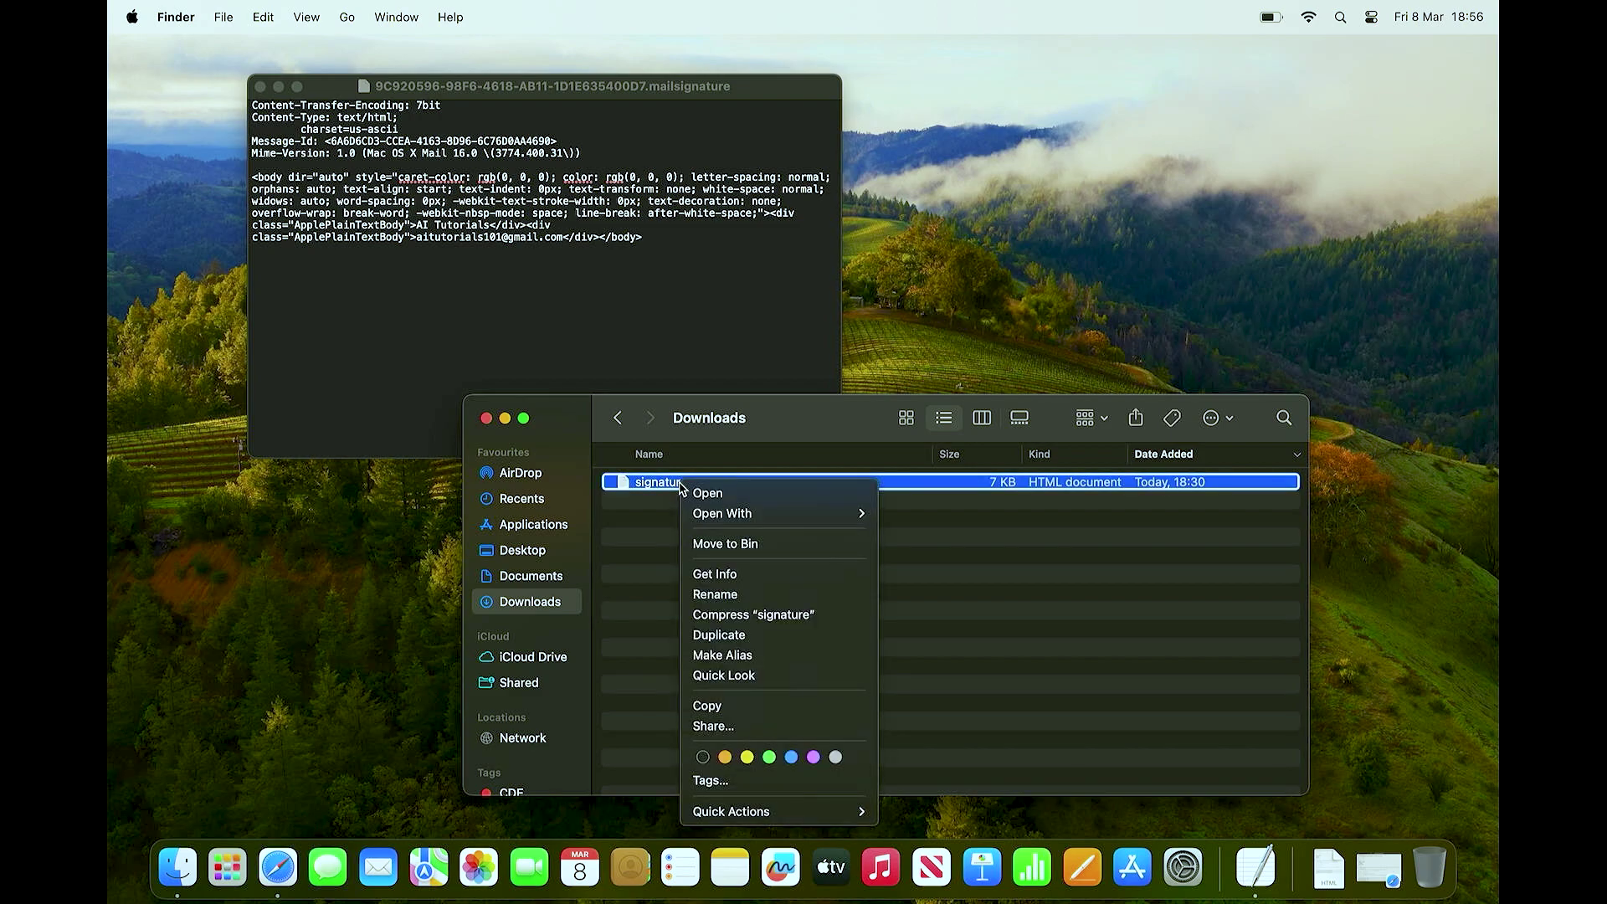
{"action": "mouse_move", "coordinate": [832, 514]}
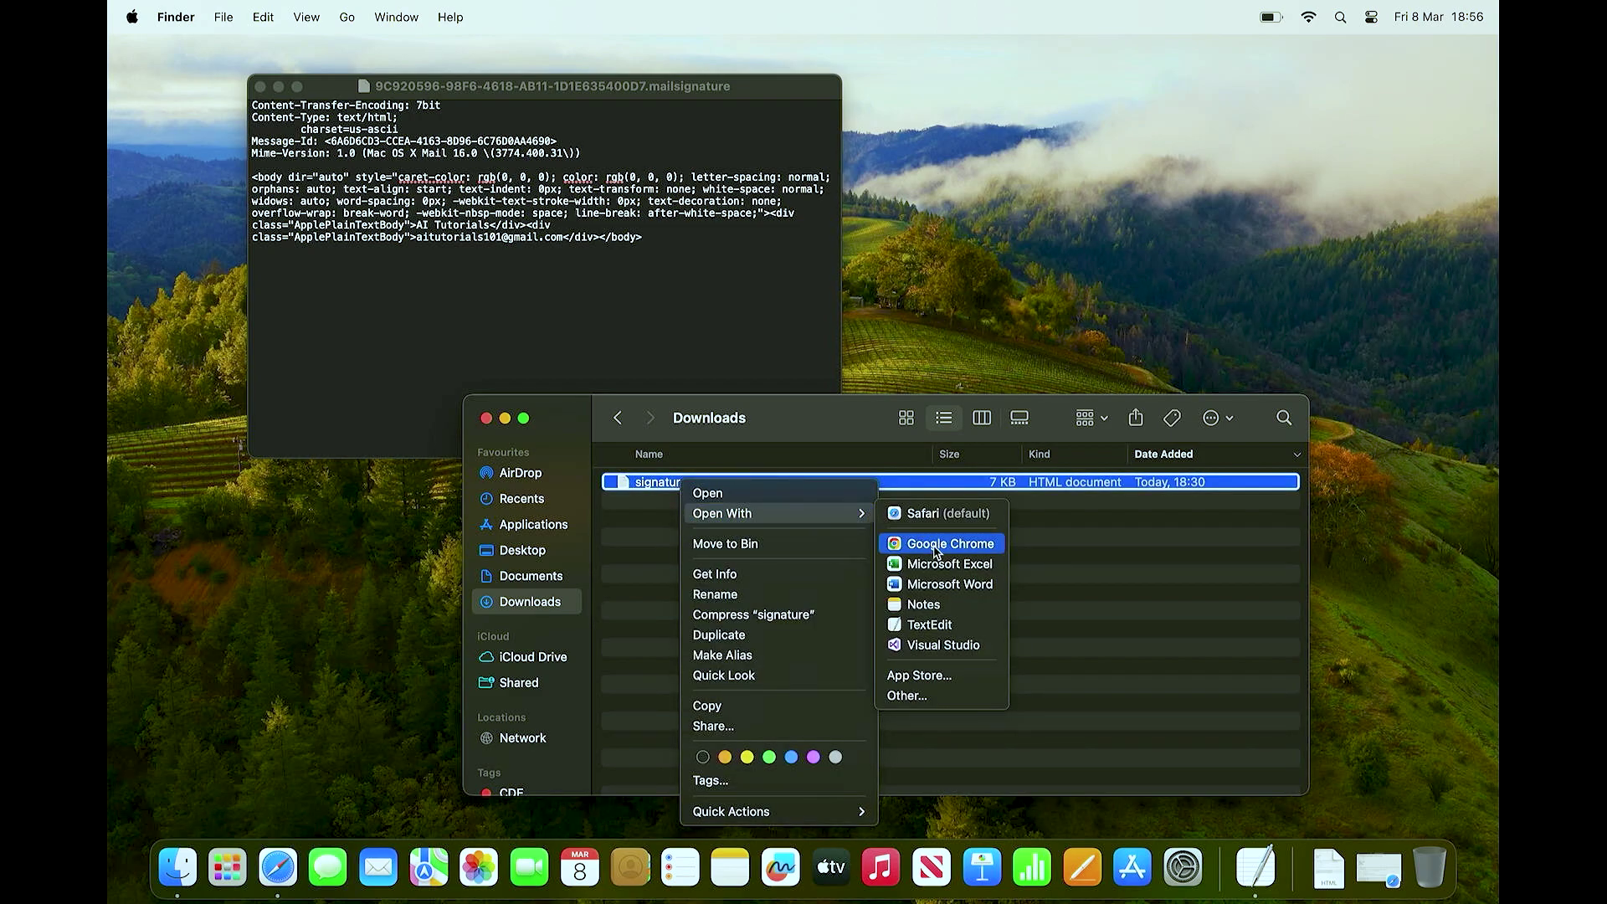
{"action": "left_click", "coordinate": [961, 624]}
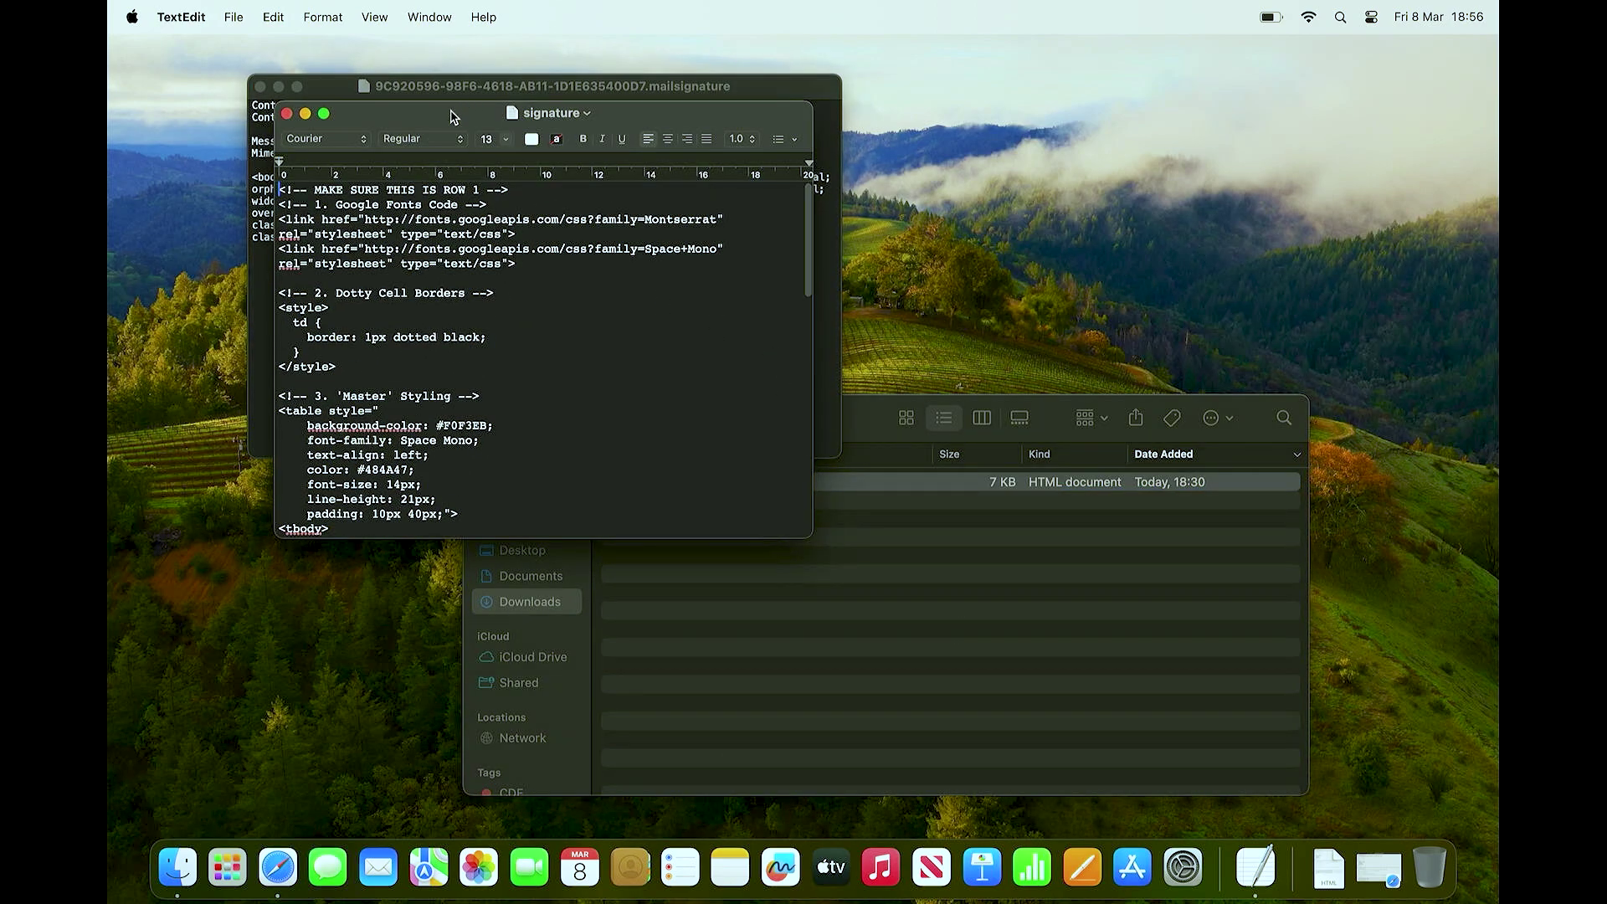
{"action": "left_click_drag", "start_coordinate": [456, 113], "coordinate": [1020, 206]}
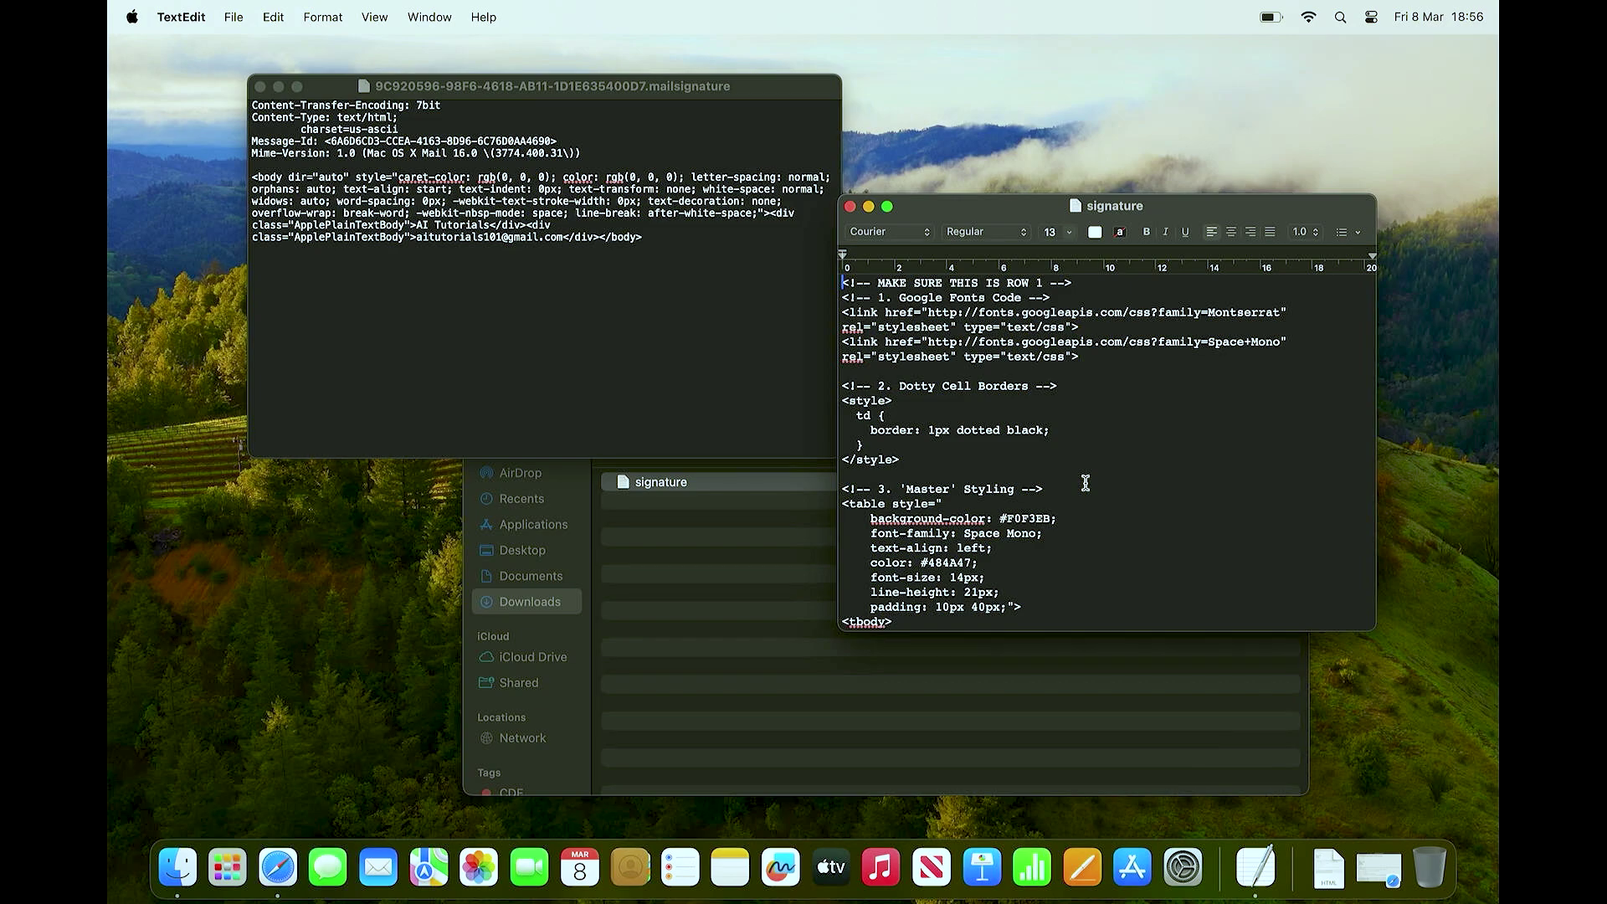
- Select all the signature HTML code and paste it over the mailsignature file's body through </body>
{"action": "scroll", "coordinate": [1137, 471], "scroll_direction": "down", "scroll_amount": 10}
{"action": "scroll", "coordinate": [1138, 472], "scroll_direction": "up", "scroll_amount": 10}
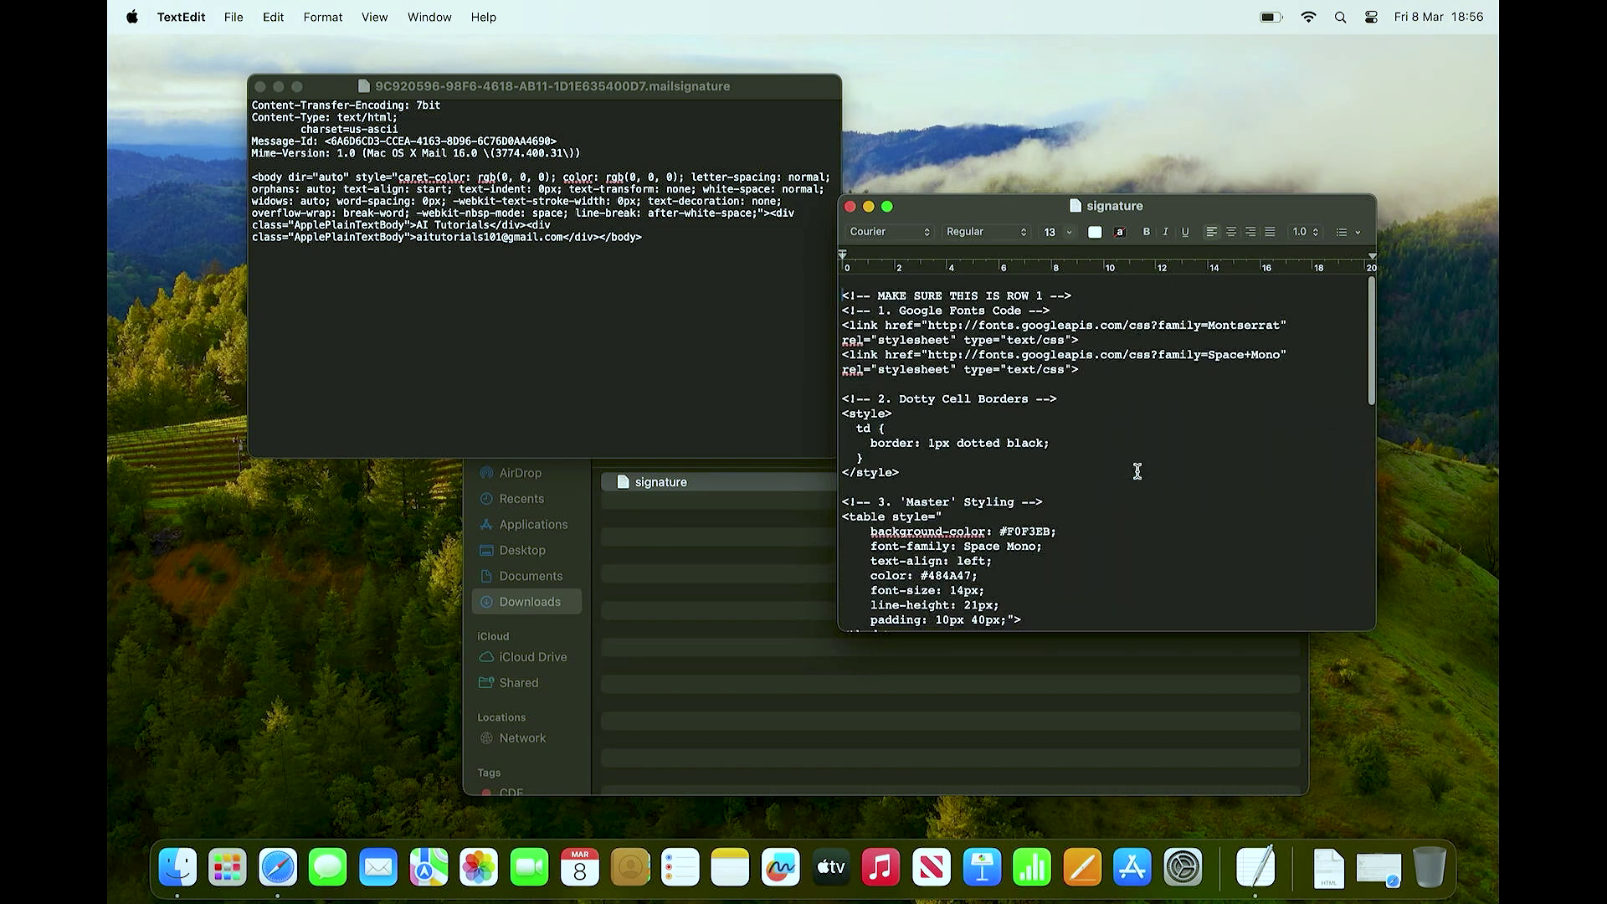
{"action": "key", "text": "super+a"}
{"action": "key", "text": "super+c"}
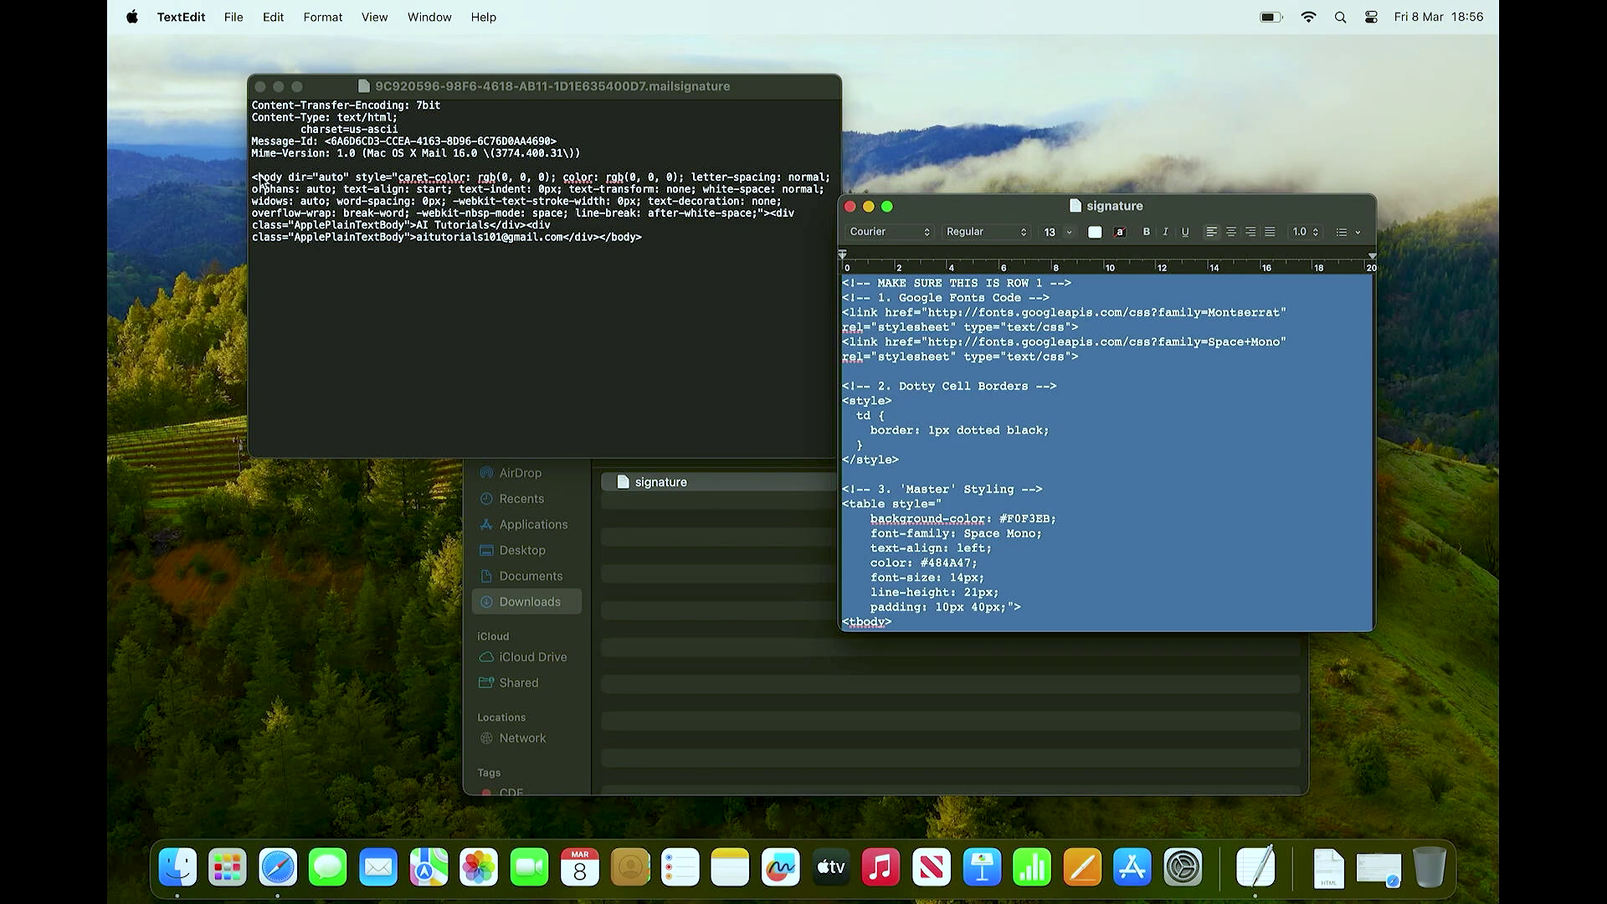
{"action": "left_click", "coordinate": [256, 173]}
{"action": "left_click_drag", "start_coordinate": [253, 178], "coordinate": [670, 266]}
{"action": "key", "text": "super+v"}
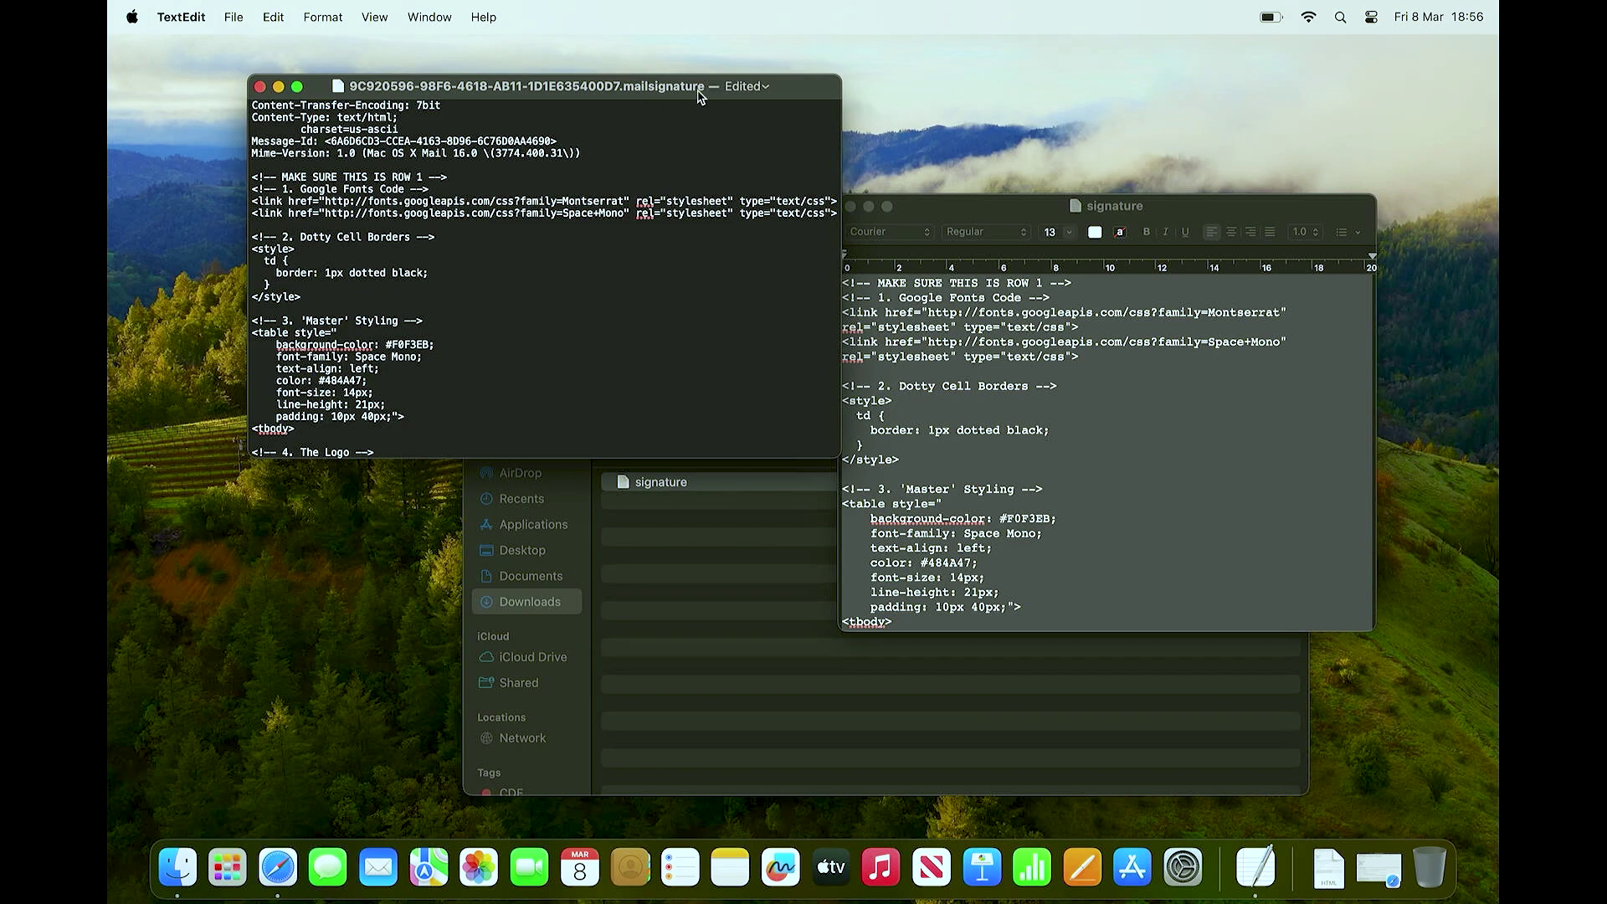
- Save the edited mailsignature file via File > Save and close its window
{"action": "scroll", "coordinate": [581, 362], "scroll_direction": "down", "scroll_amount": 5}
{"action": "scroll", "coordinate": [581, 360], "scroll_direction": "up", "scroll_amount": 5}
{"action": "left_click", "coordinate": [235, 19]}
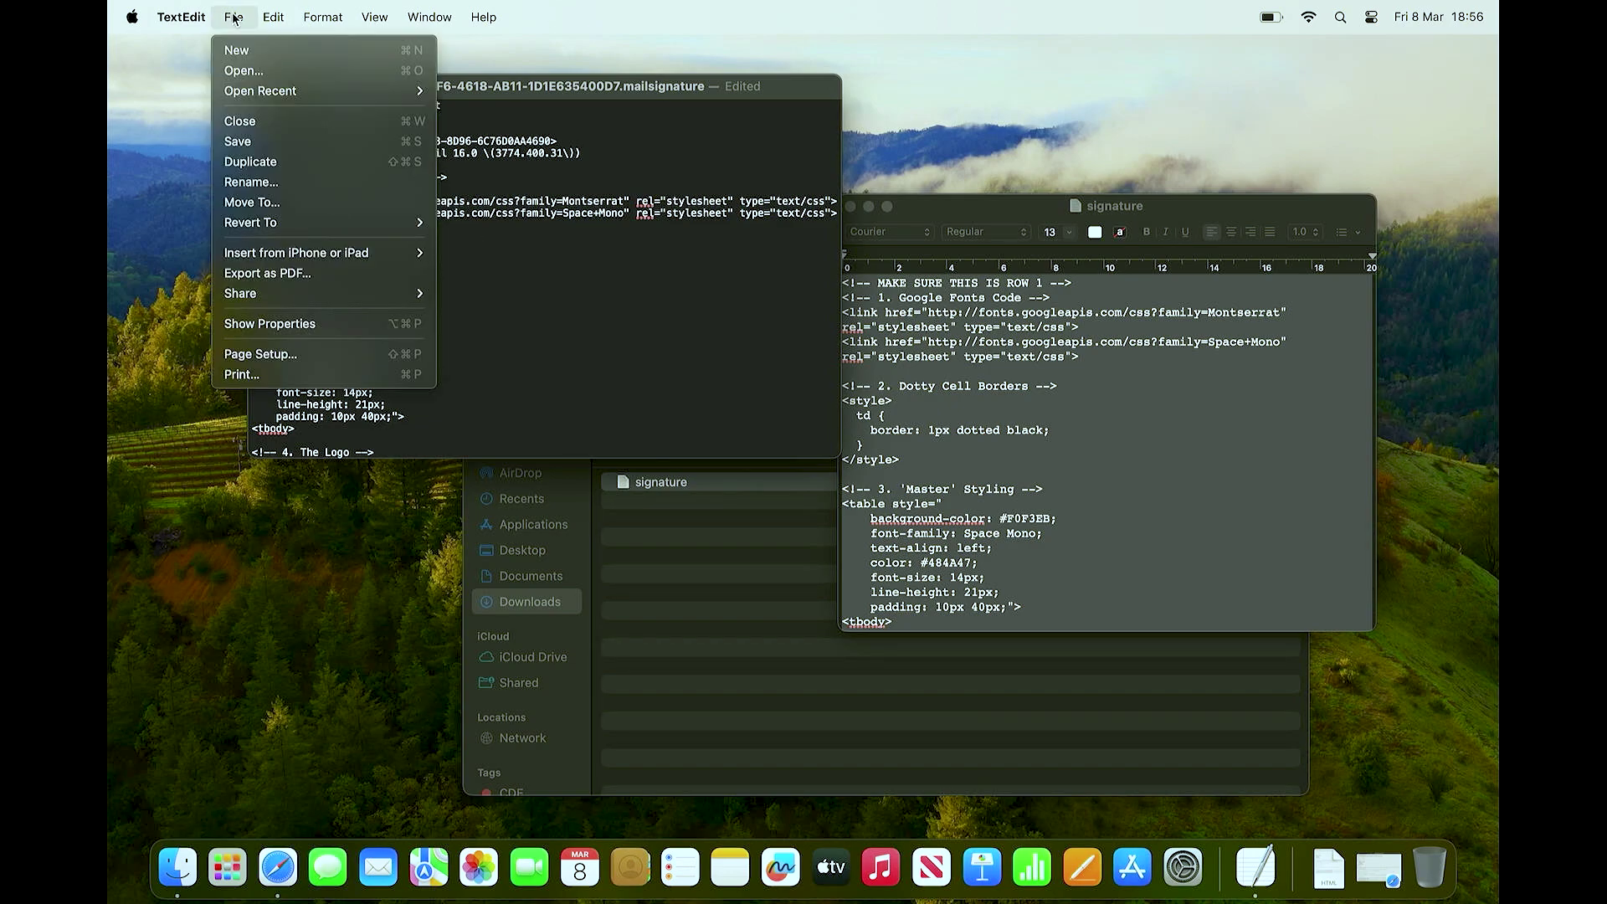
{"action": "left_click", "coordinate": [293, 142]}
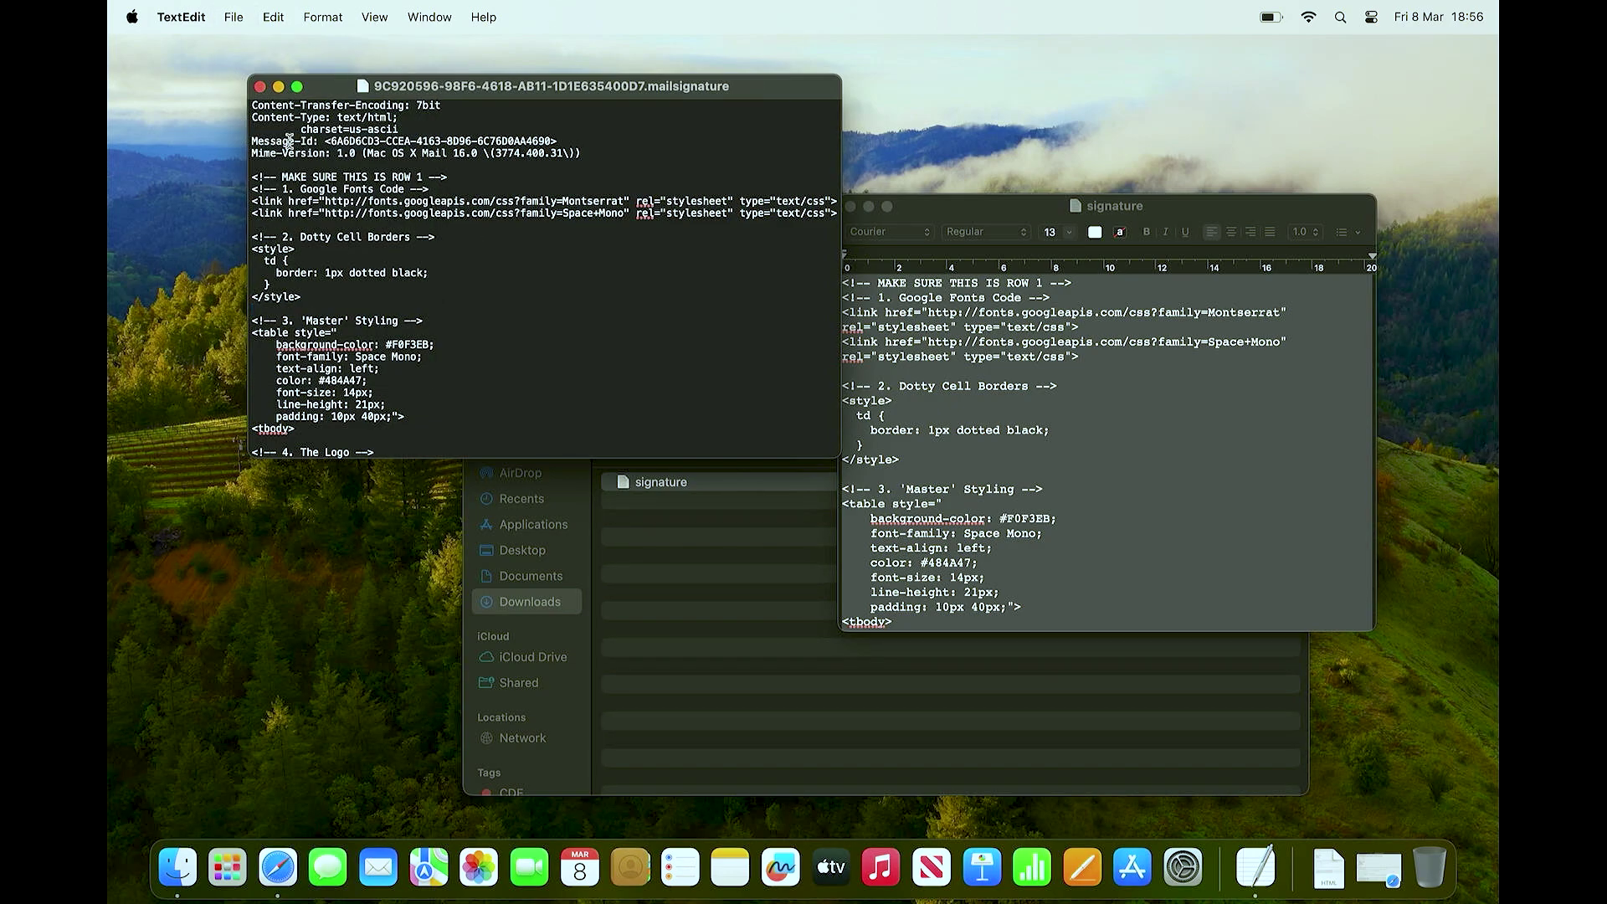
{"action": "left_click", "coordinate": [260, 87]}
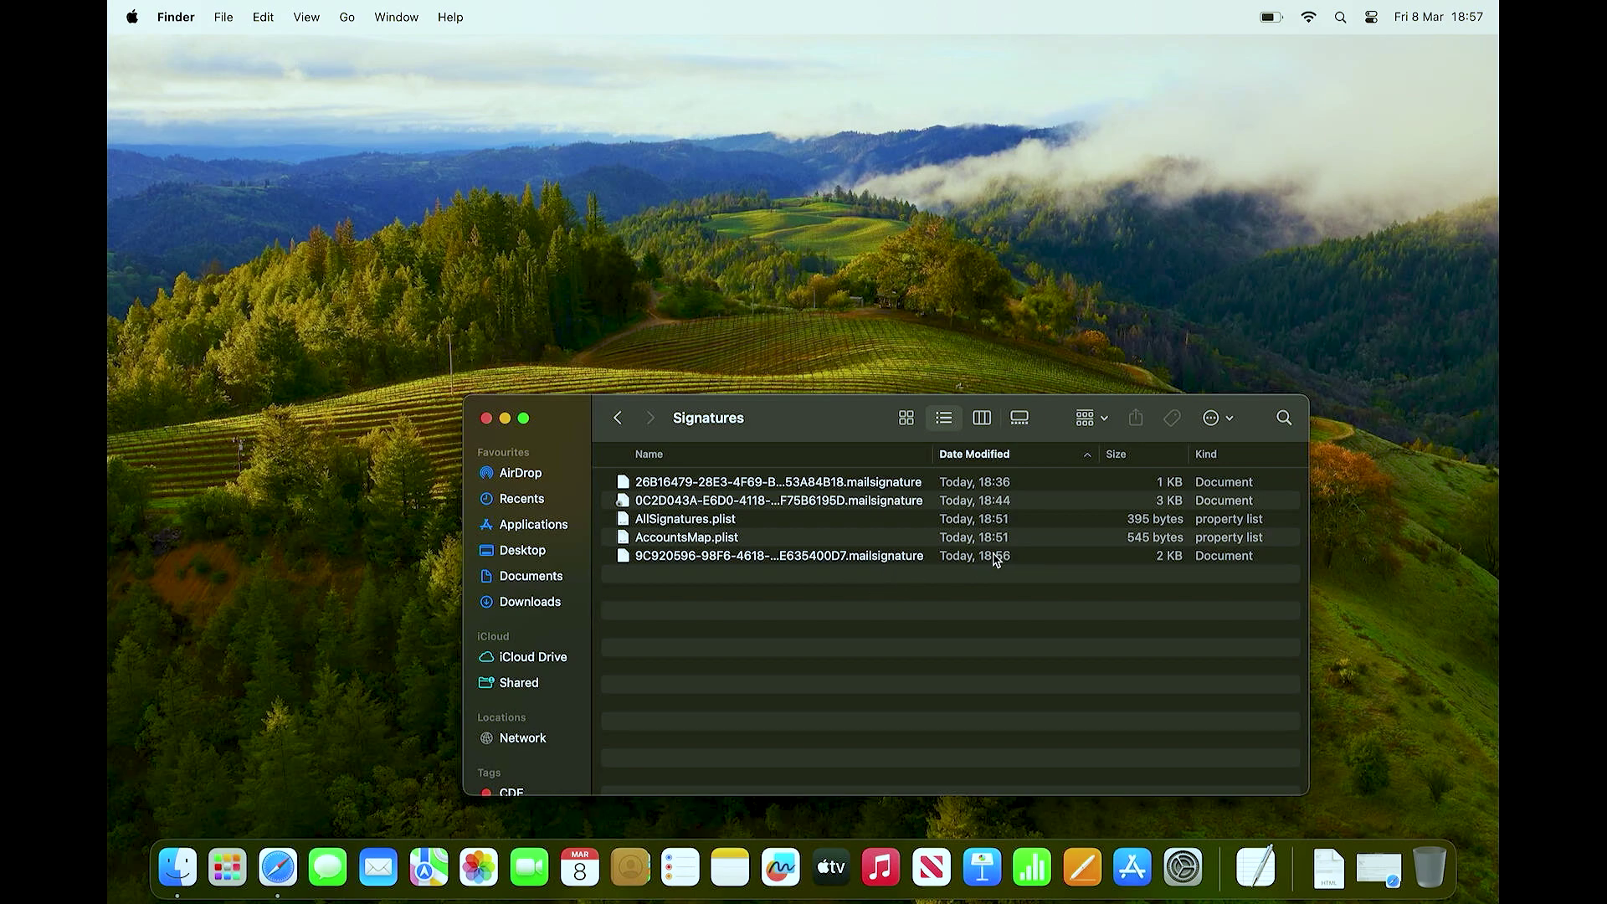
- Lock the 9C920596 .mailsignature file via Get Info, then close the Info and Signatures windows
{"action": "right_click", "coordinate": [842, 561]}
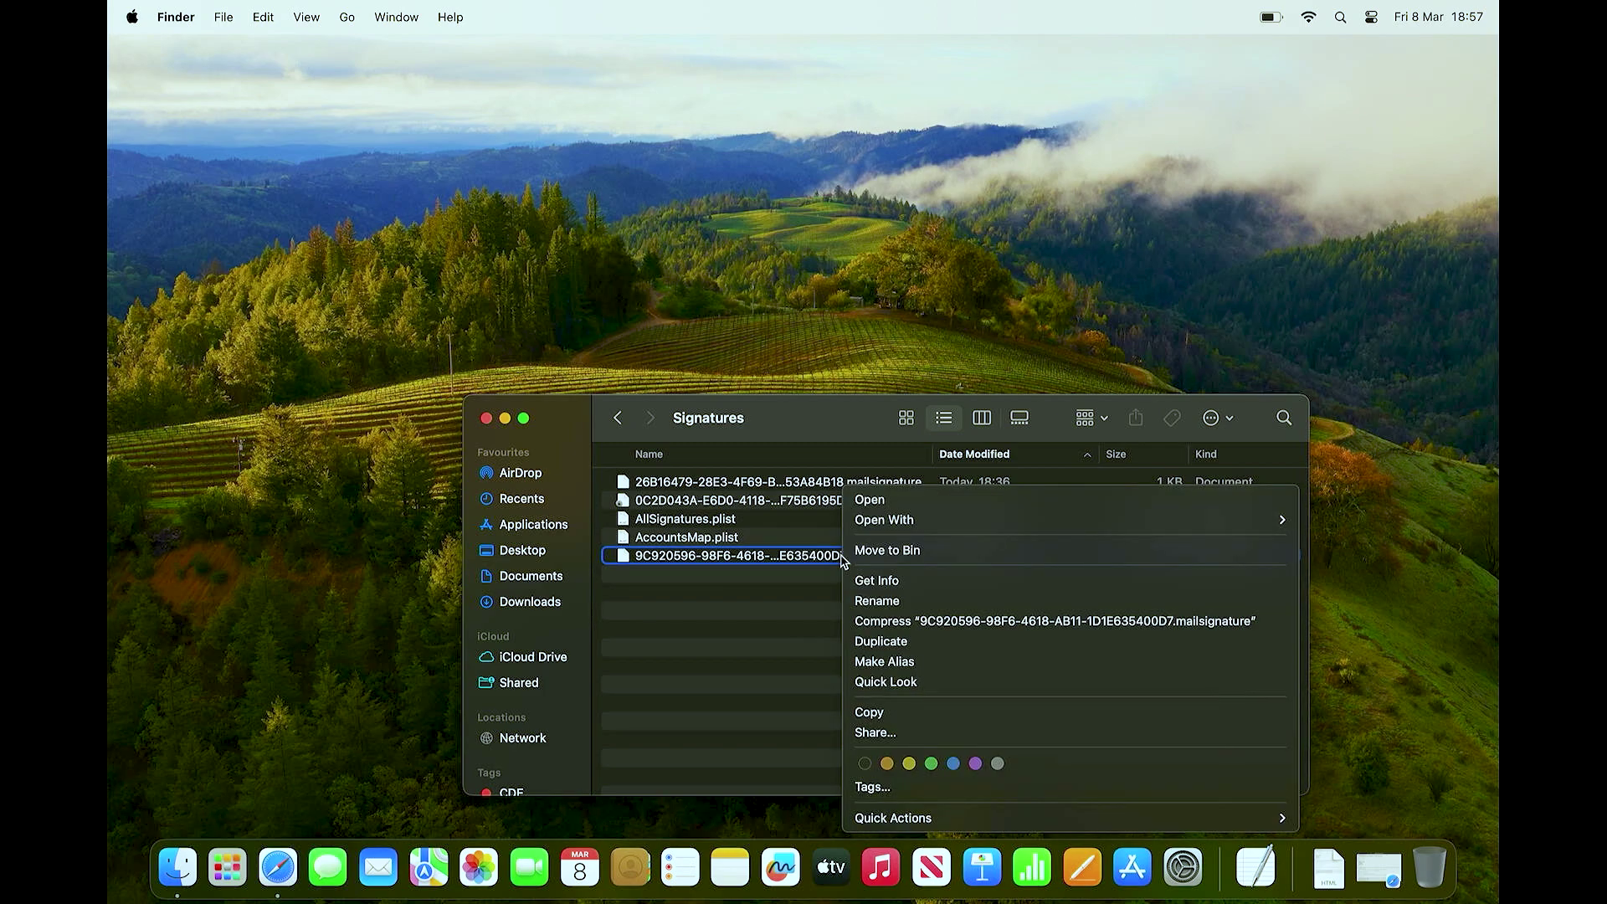
{"action": "left_click", "coordinate": [912, 585]}
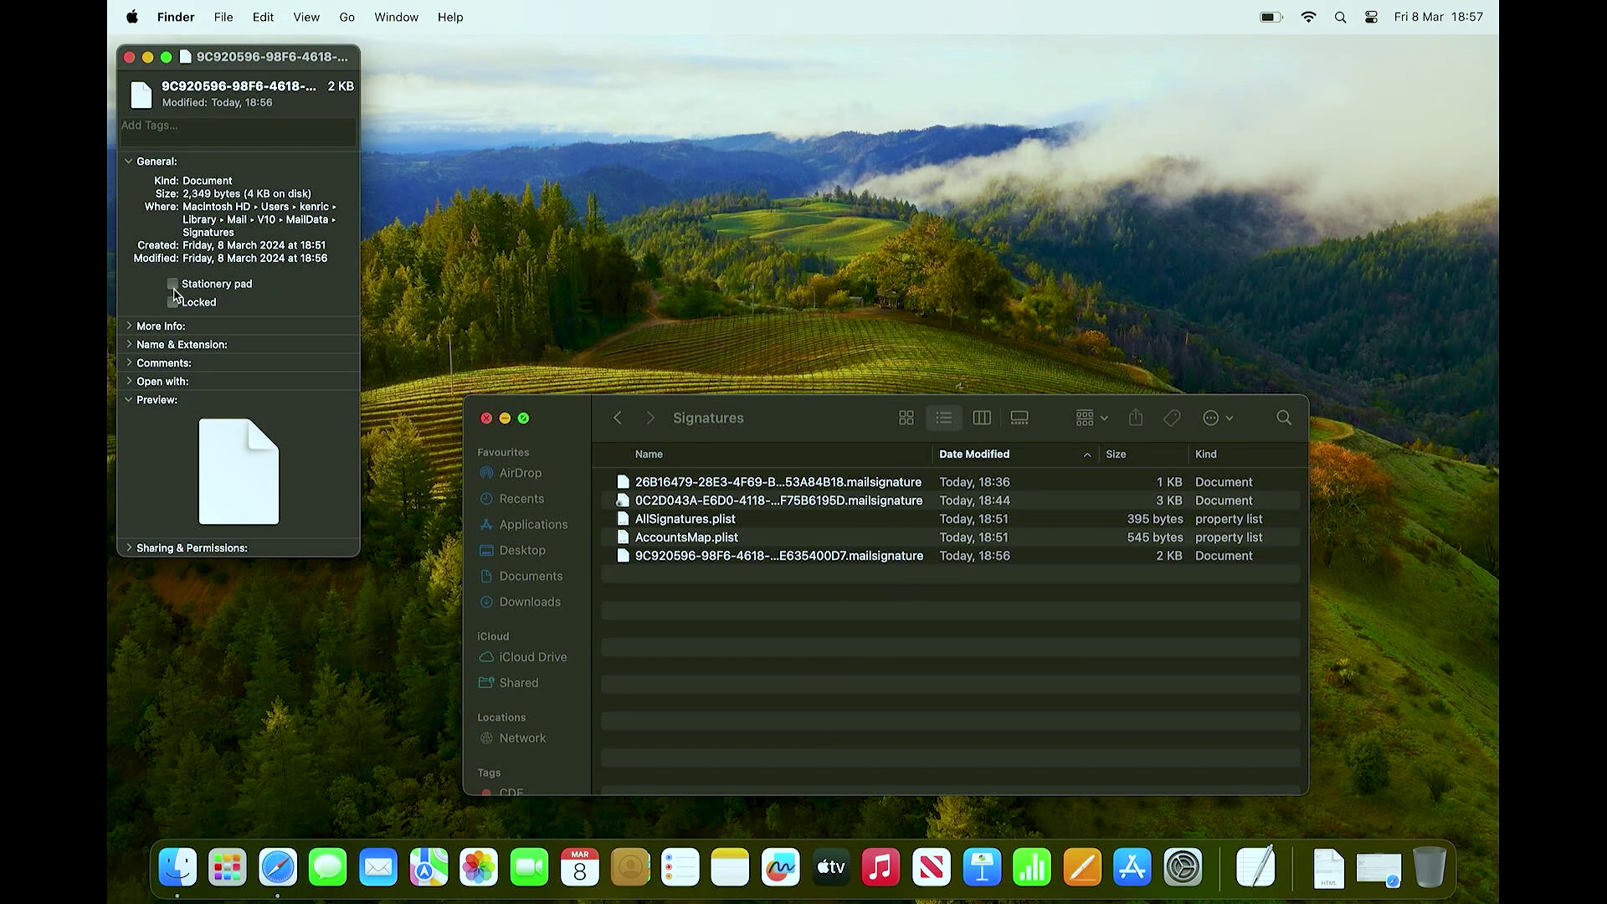
{"action": "left_click", "coordinate": [174, 303]}
{"action": "left_click", "coordinate": [129, 58]}
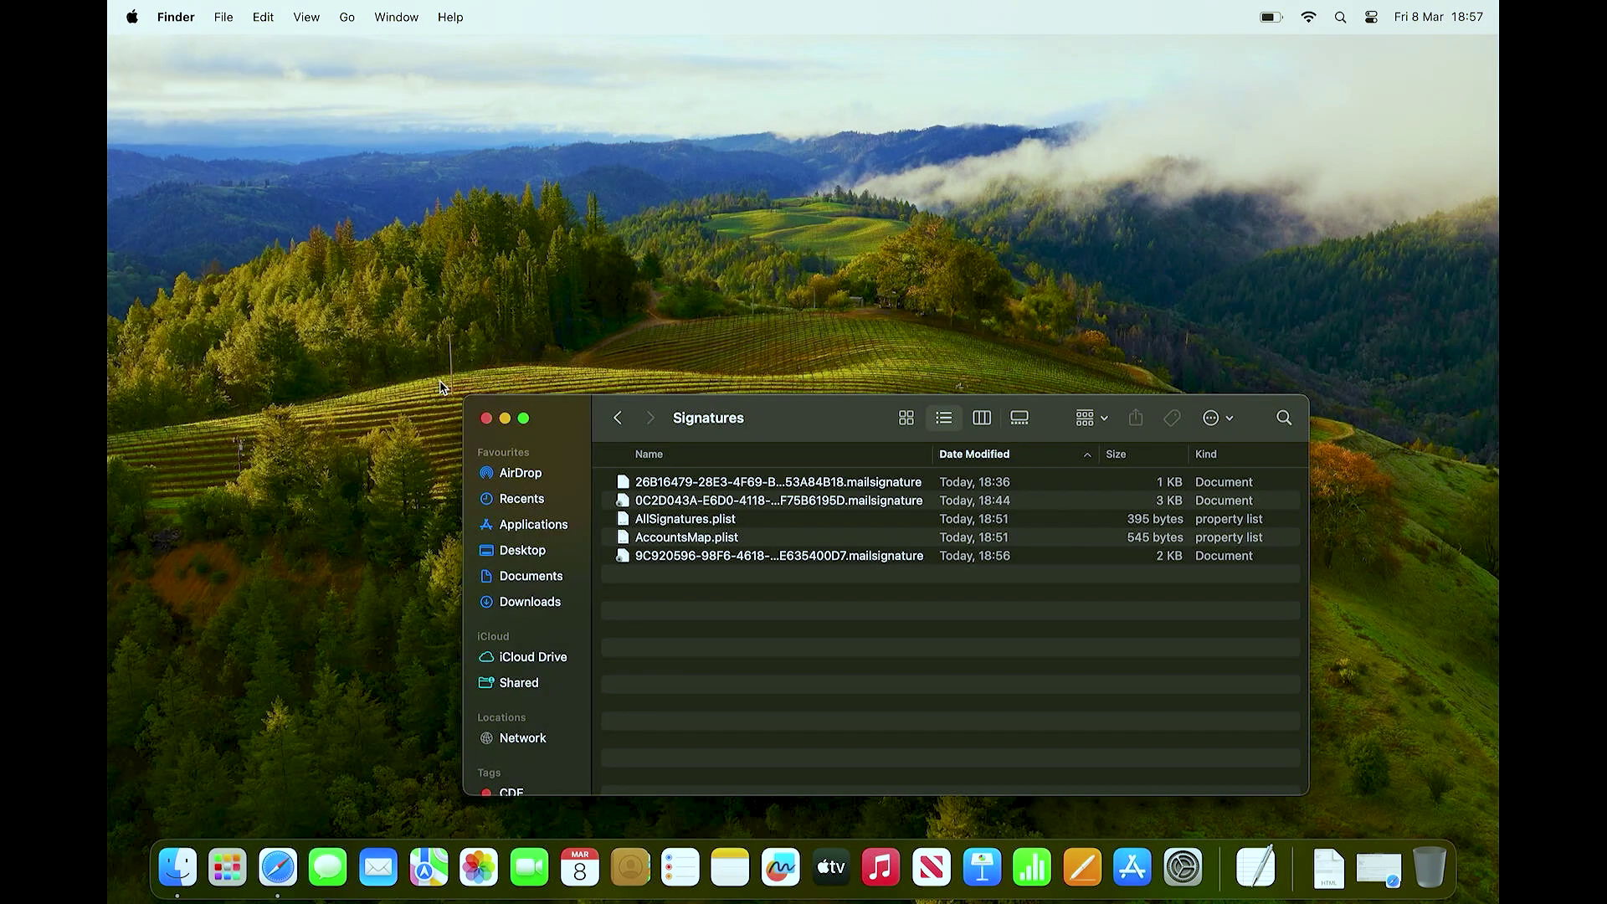
{"action": "left_click", "coordinate": [485, 419]}
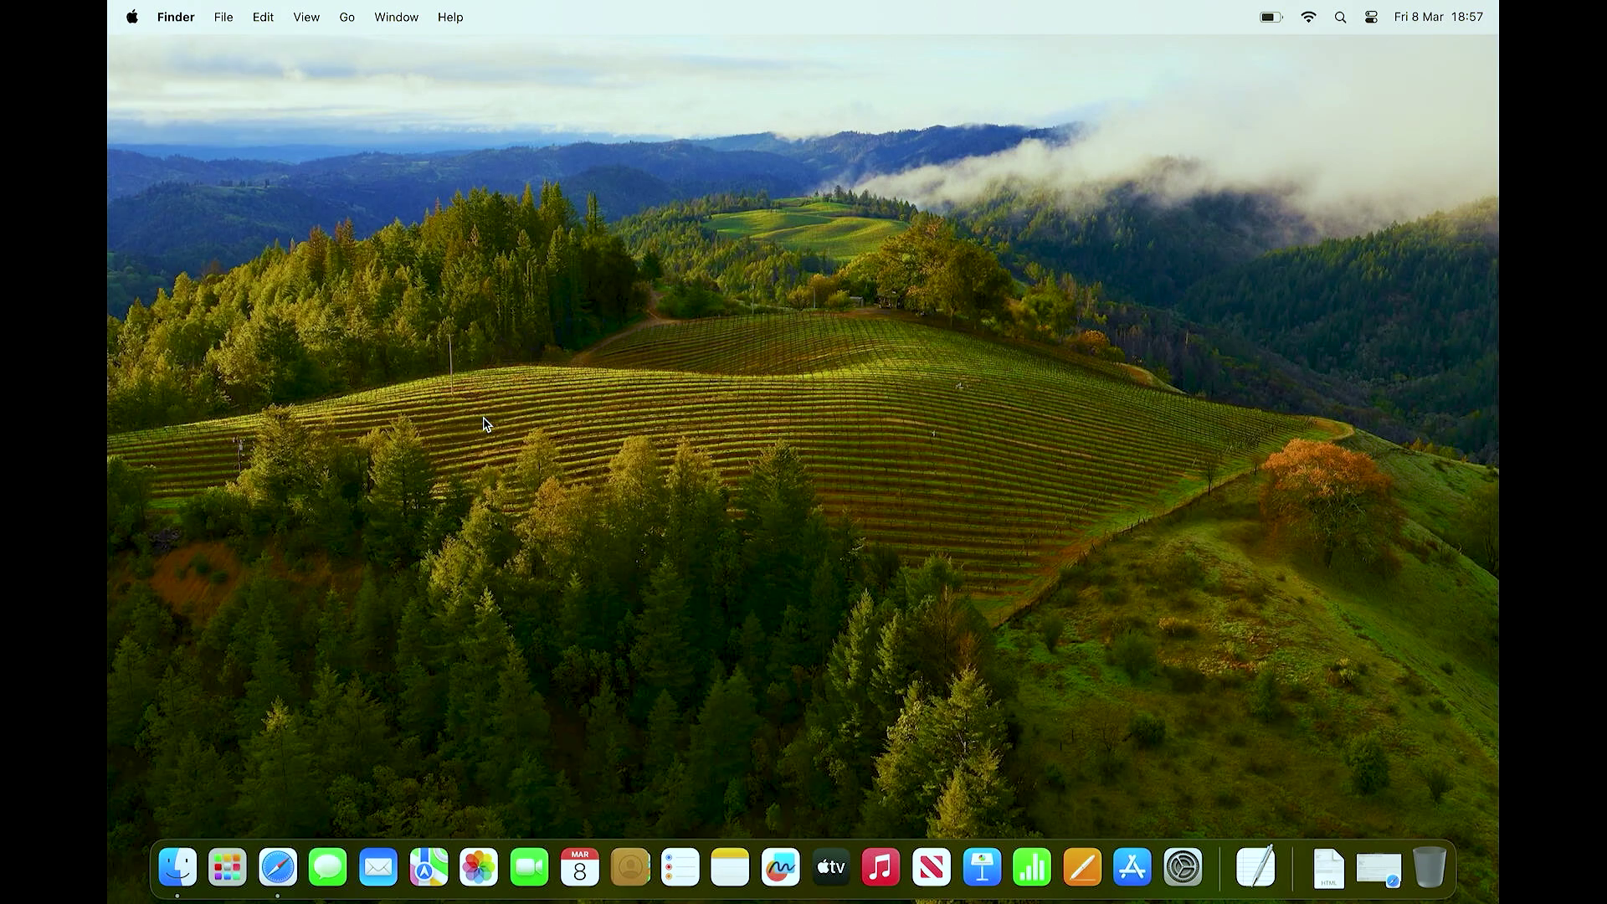
- Relaunch Mail, start a new message, and open Edit Signatures from its Signature menu
{"action": "left_click", "coordinate": [374, 873]}
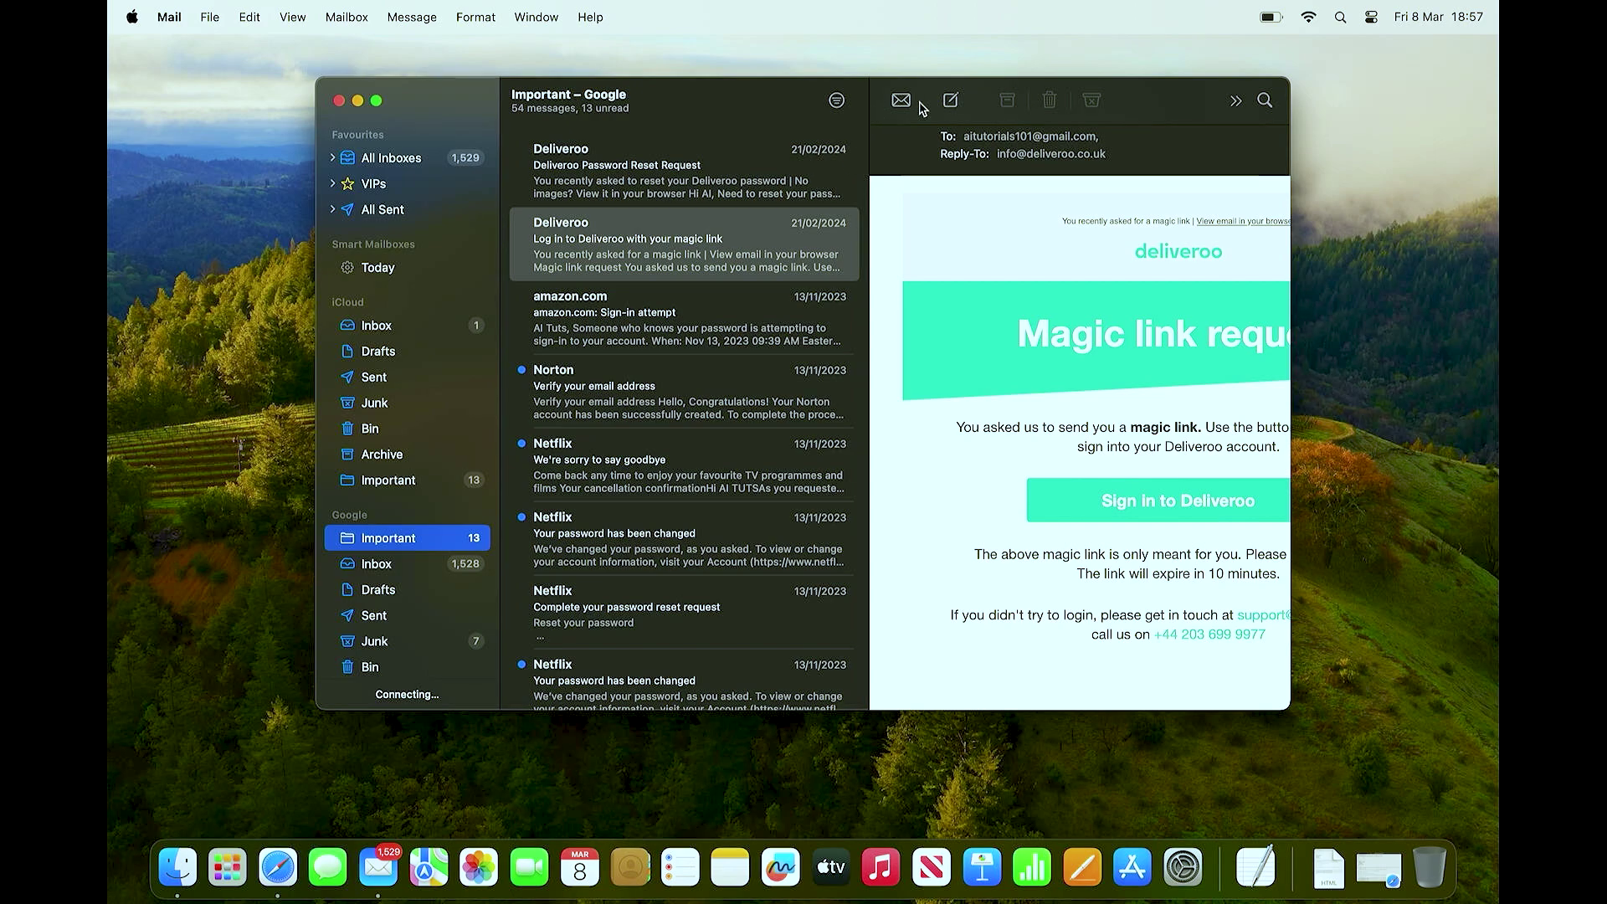
{"action": "left_click", "coordinate": [951, 102]}
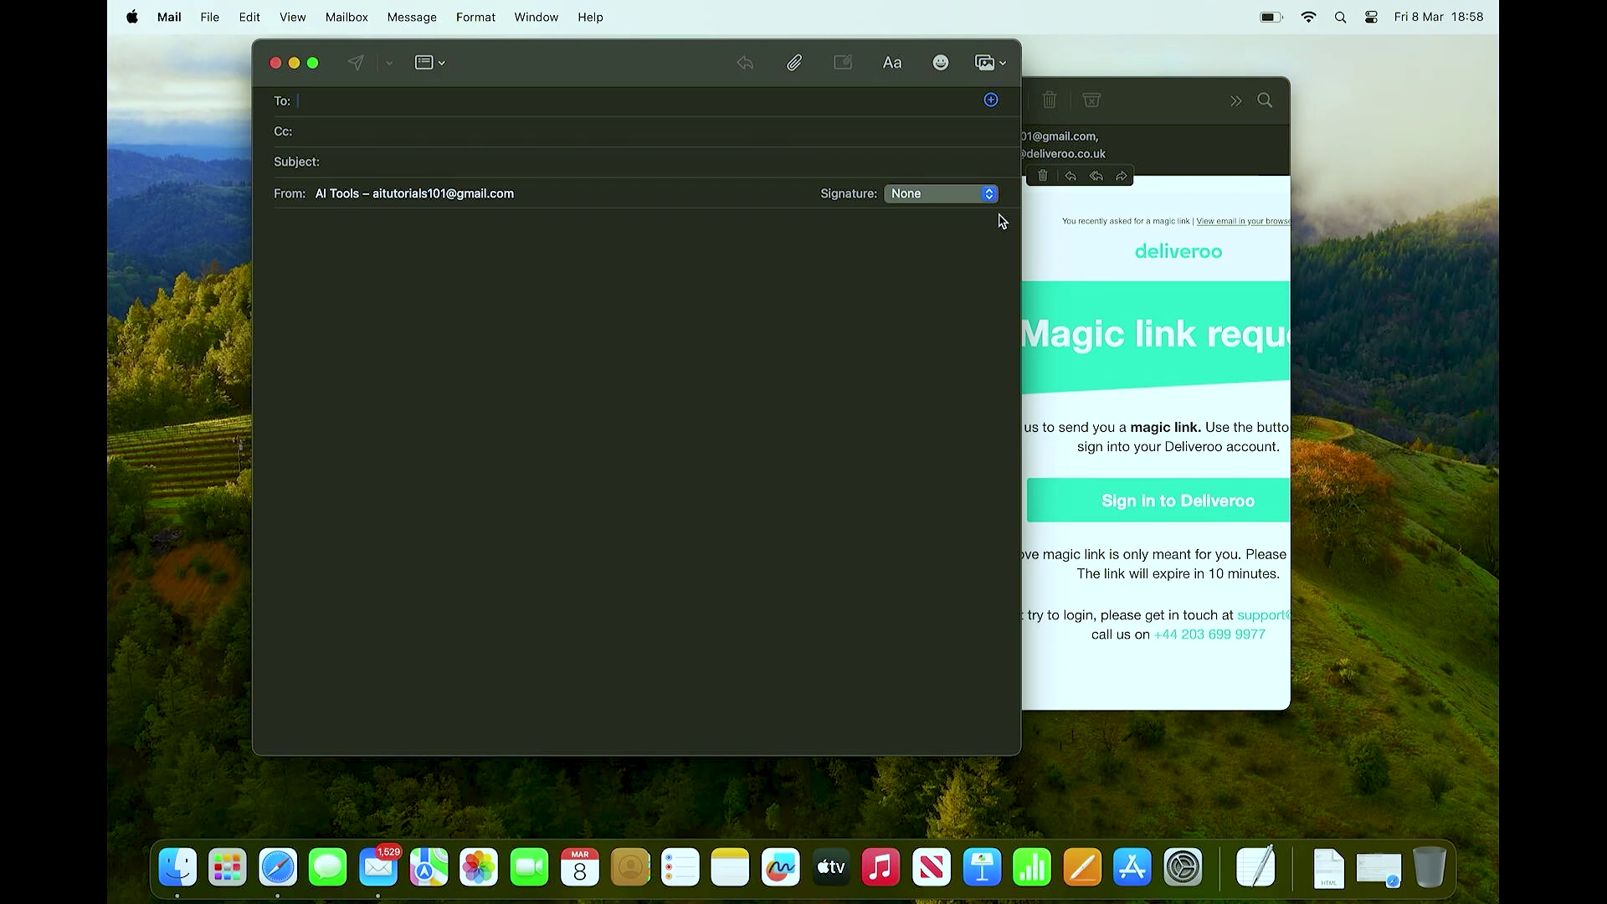
{"action": "left_click", "coordinate": [973, 199]}
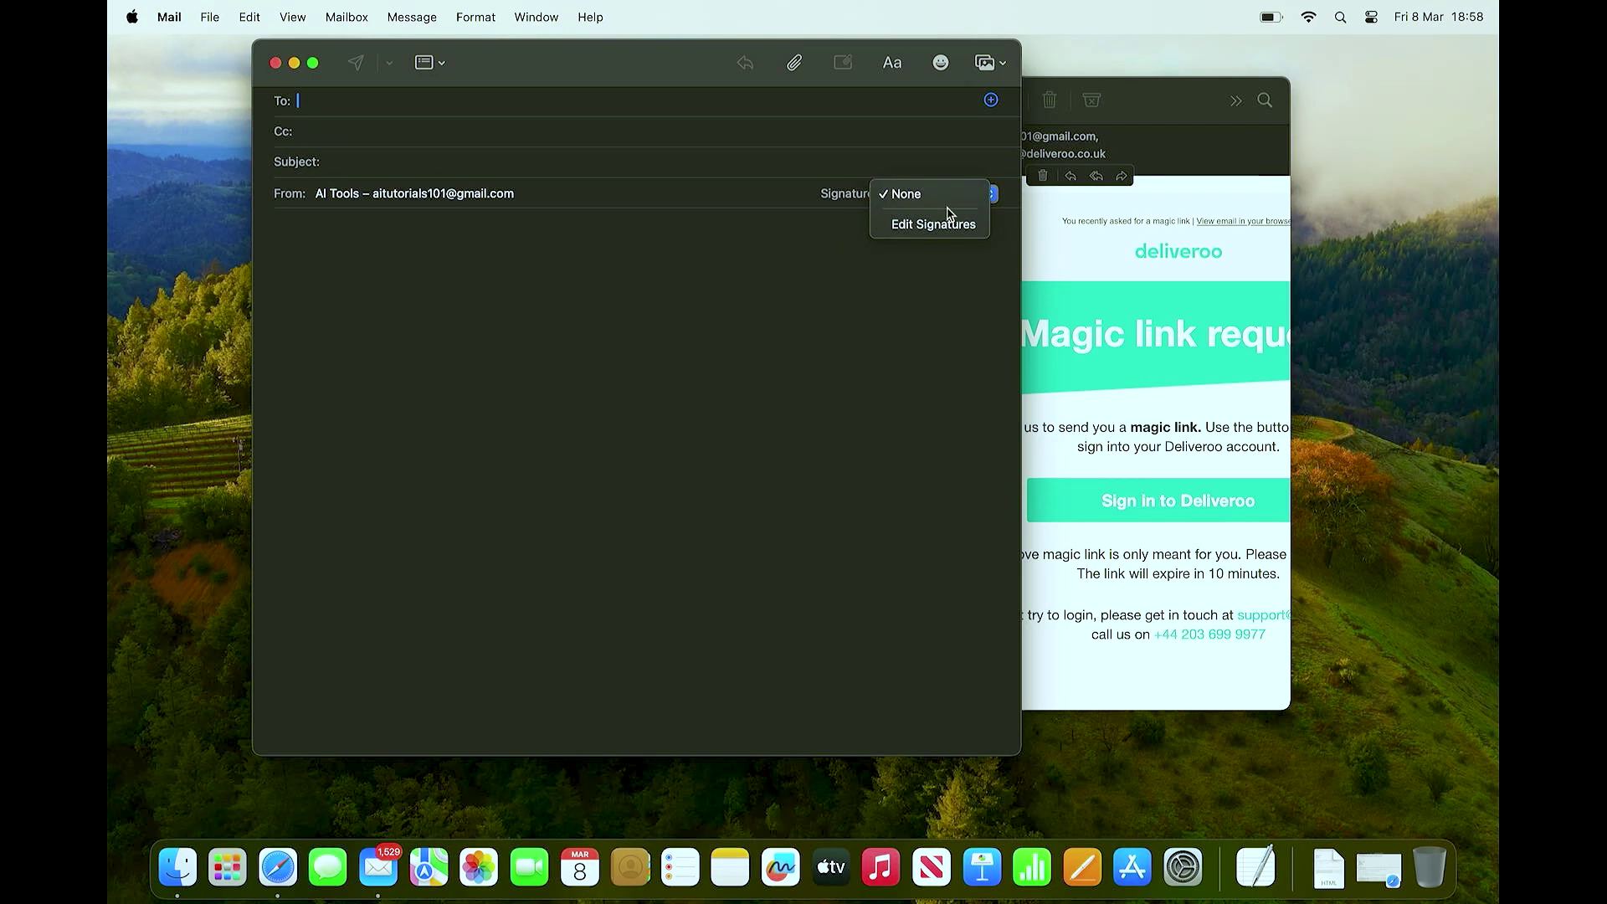
{"action": "left_click", "coordinate": [944, 224]}
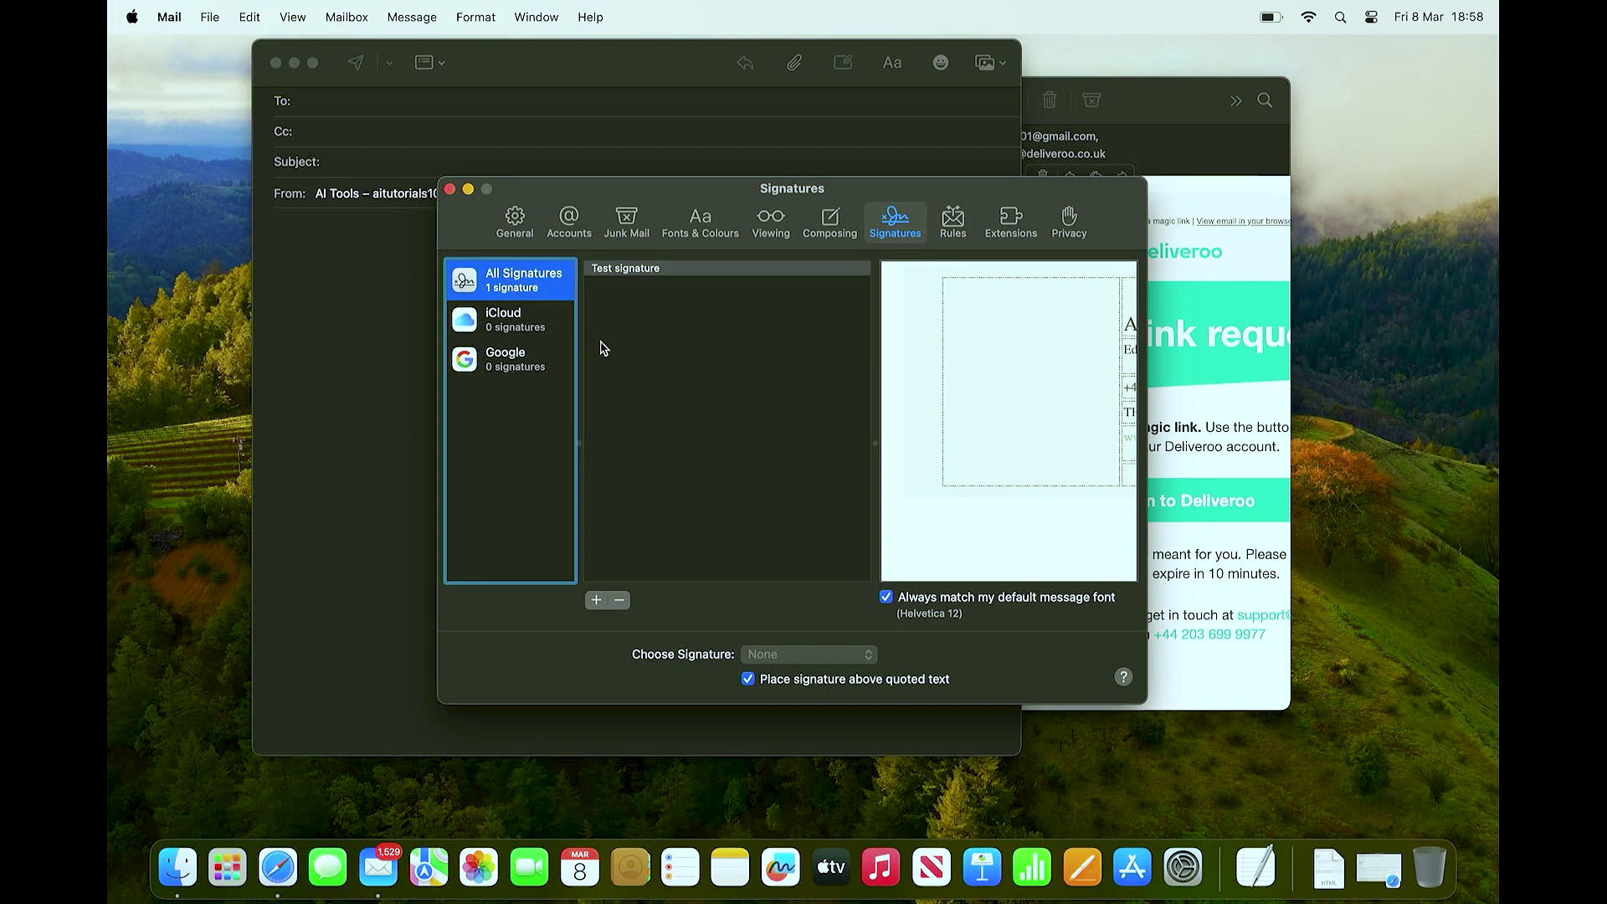
- Assign Test signature to the Google account and close the signature settings
{"action": "left_click_drag", "start_coordinate": [642, 276], "coordinate": [529, 368]}
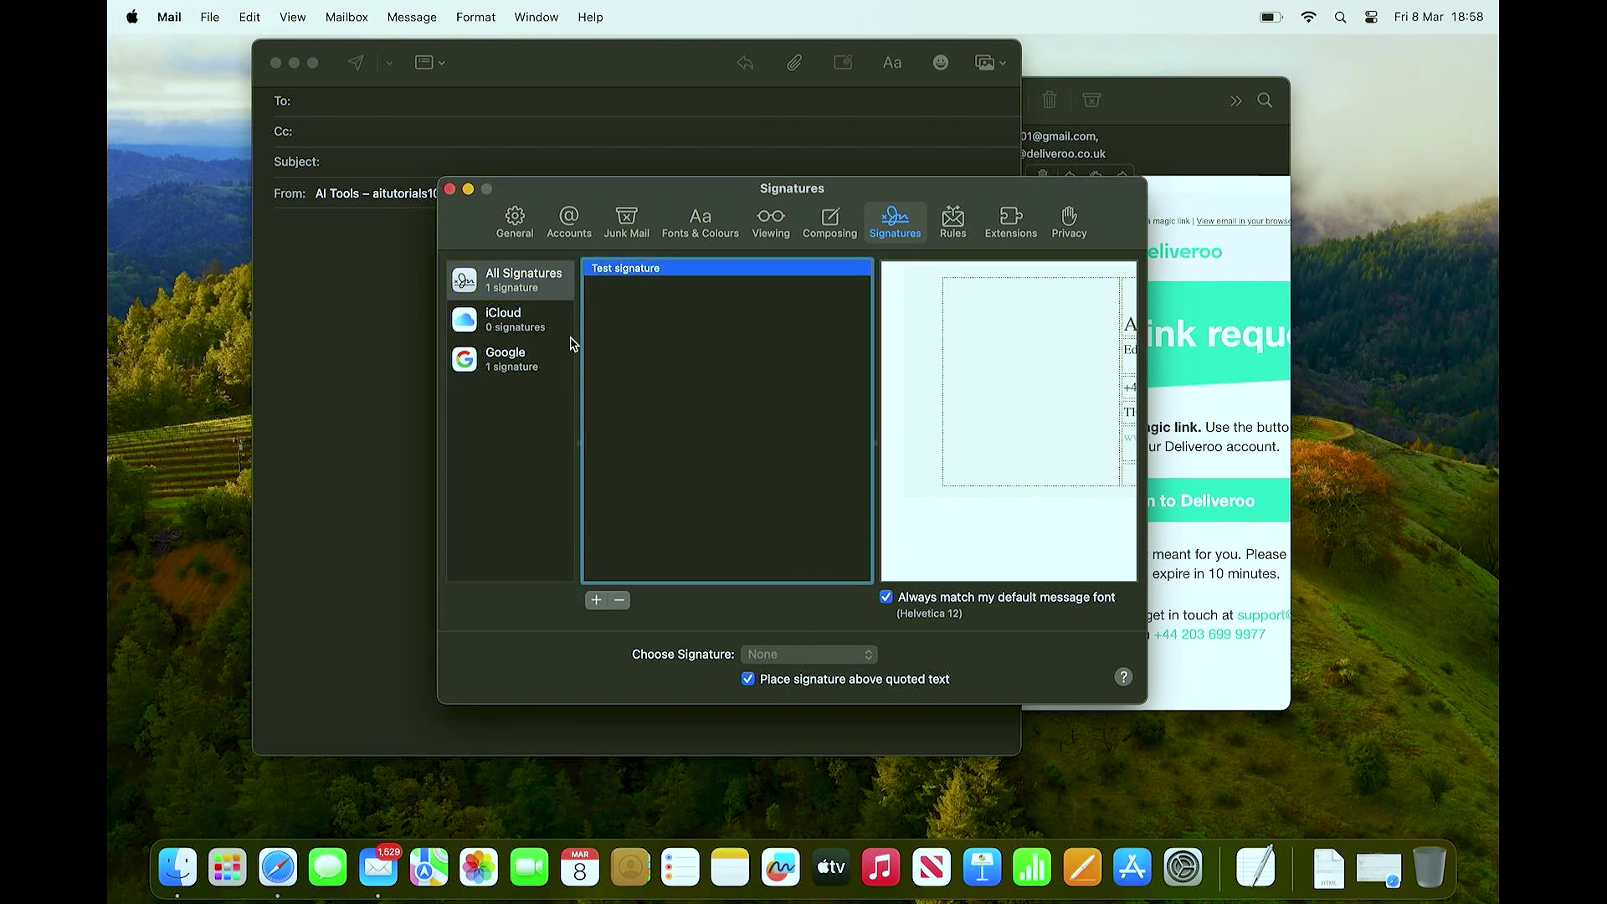
{"action": "left_click", "coordinate": [449, 190]}
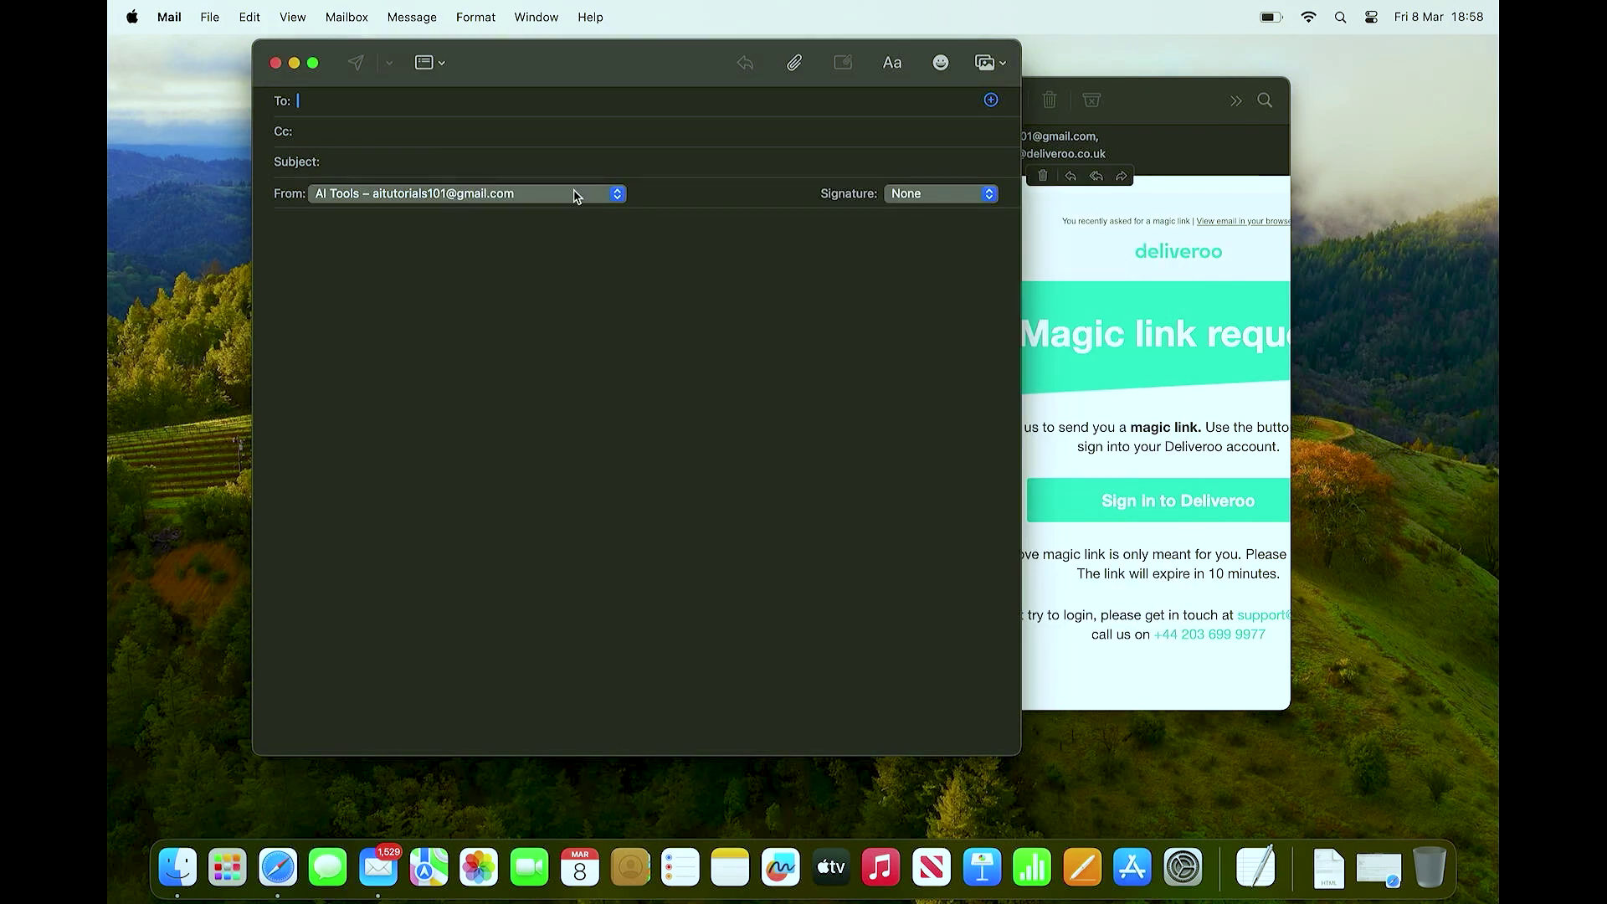
{"action": "left_click", "coordinate": [969, 202]}
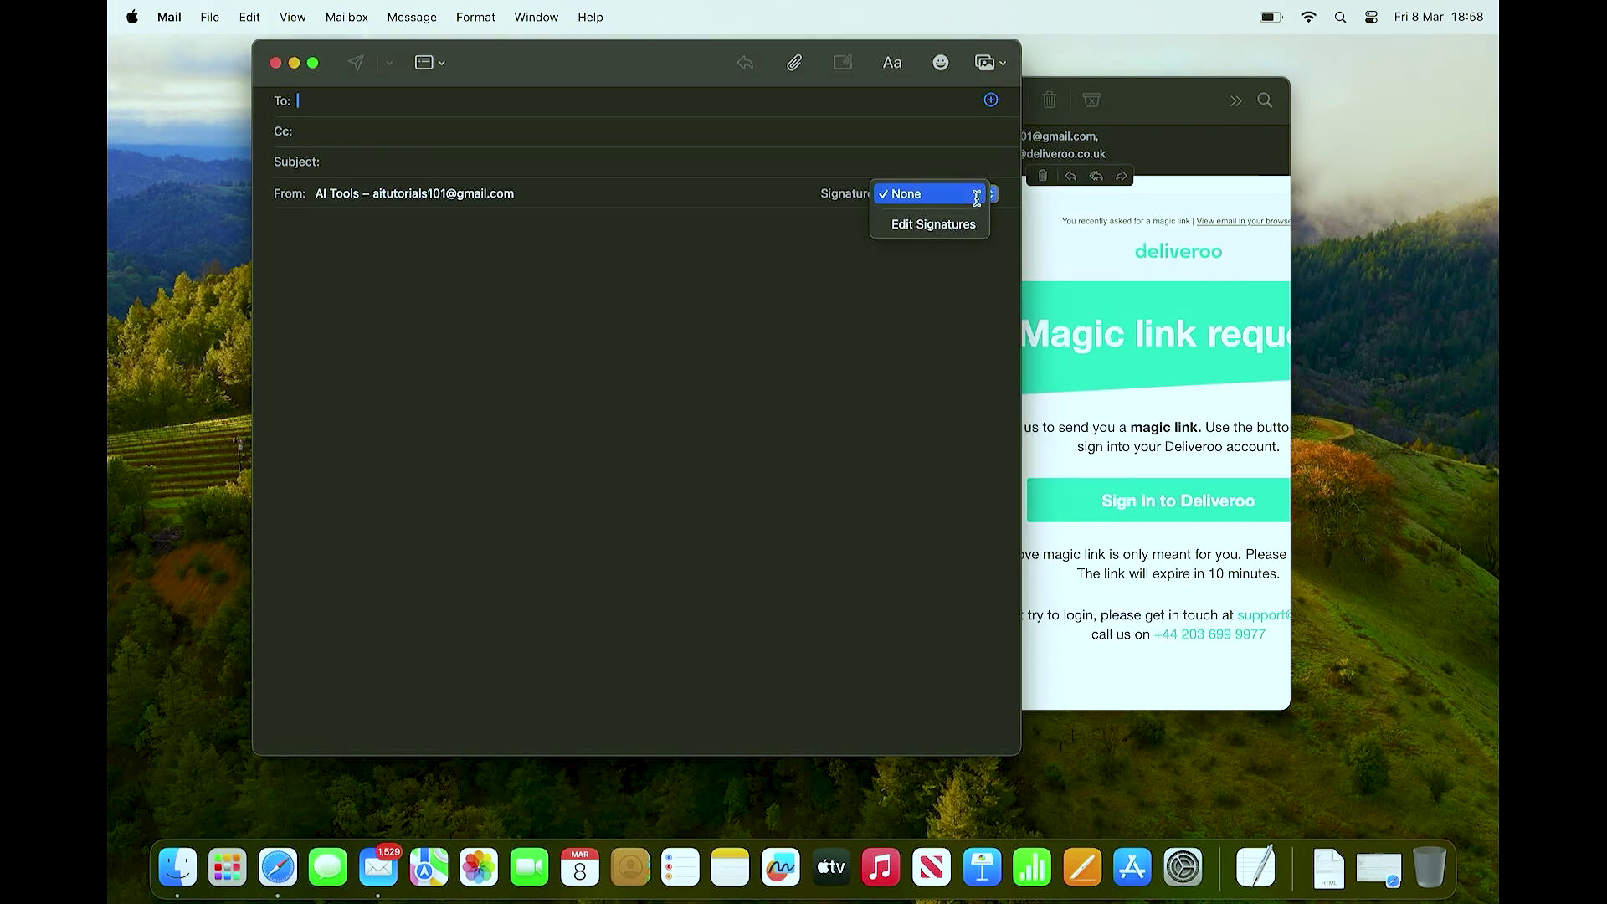
- Discard the empty message, start a fresh one, and insert Test signature into it
{"action": "left_click", "coordinate": [272, 65]}
{"action": "left_click", "coordinate": [951, 101]}
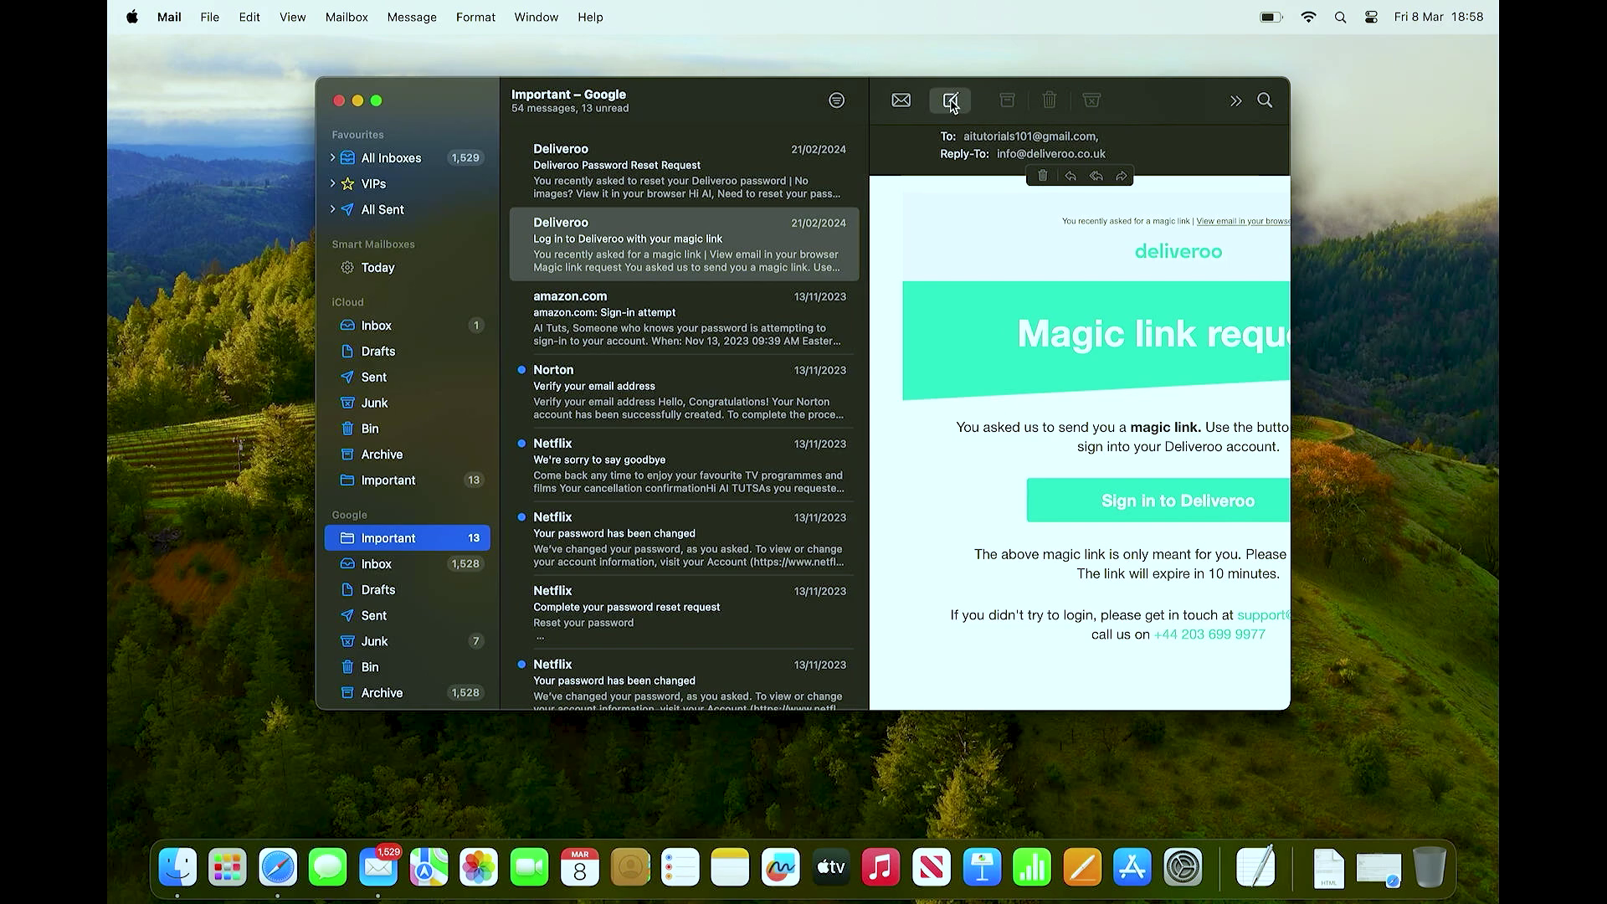
{"action": "left_click", "coordinate": [945, 198]}
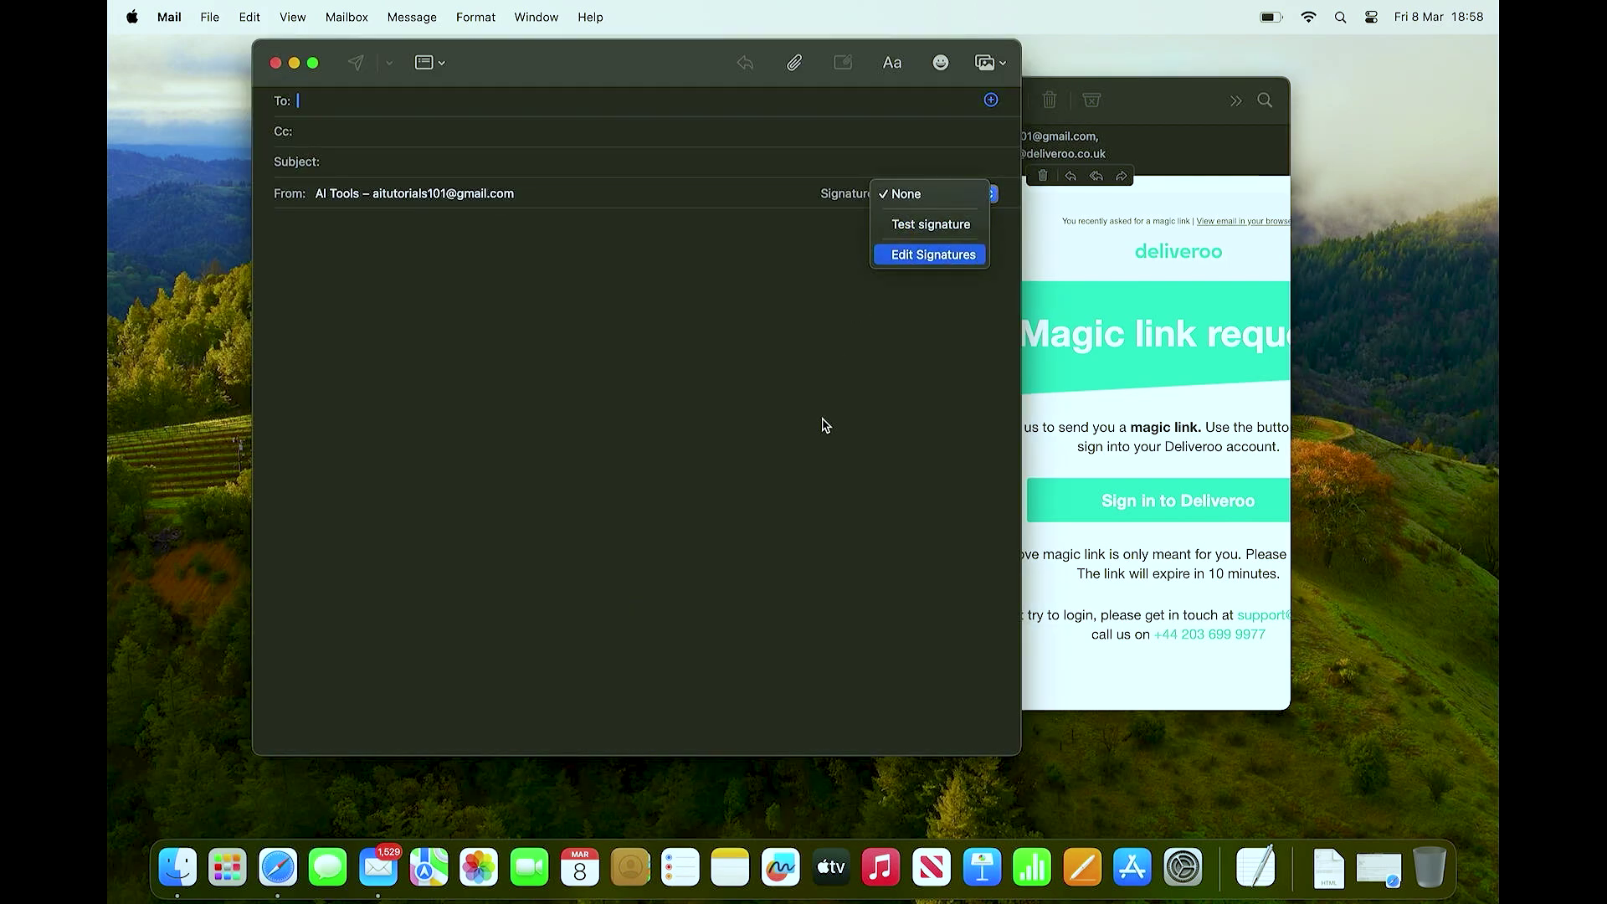
{"action": "left_click", "coordinate": [941, 227]}
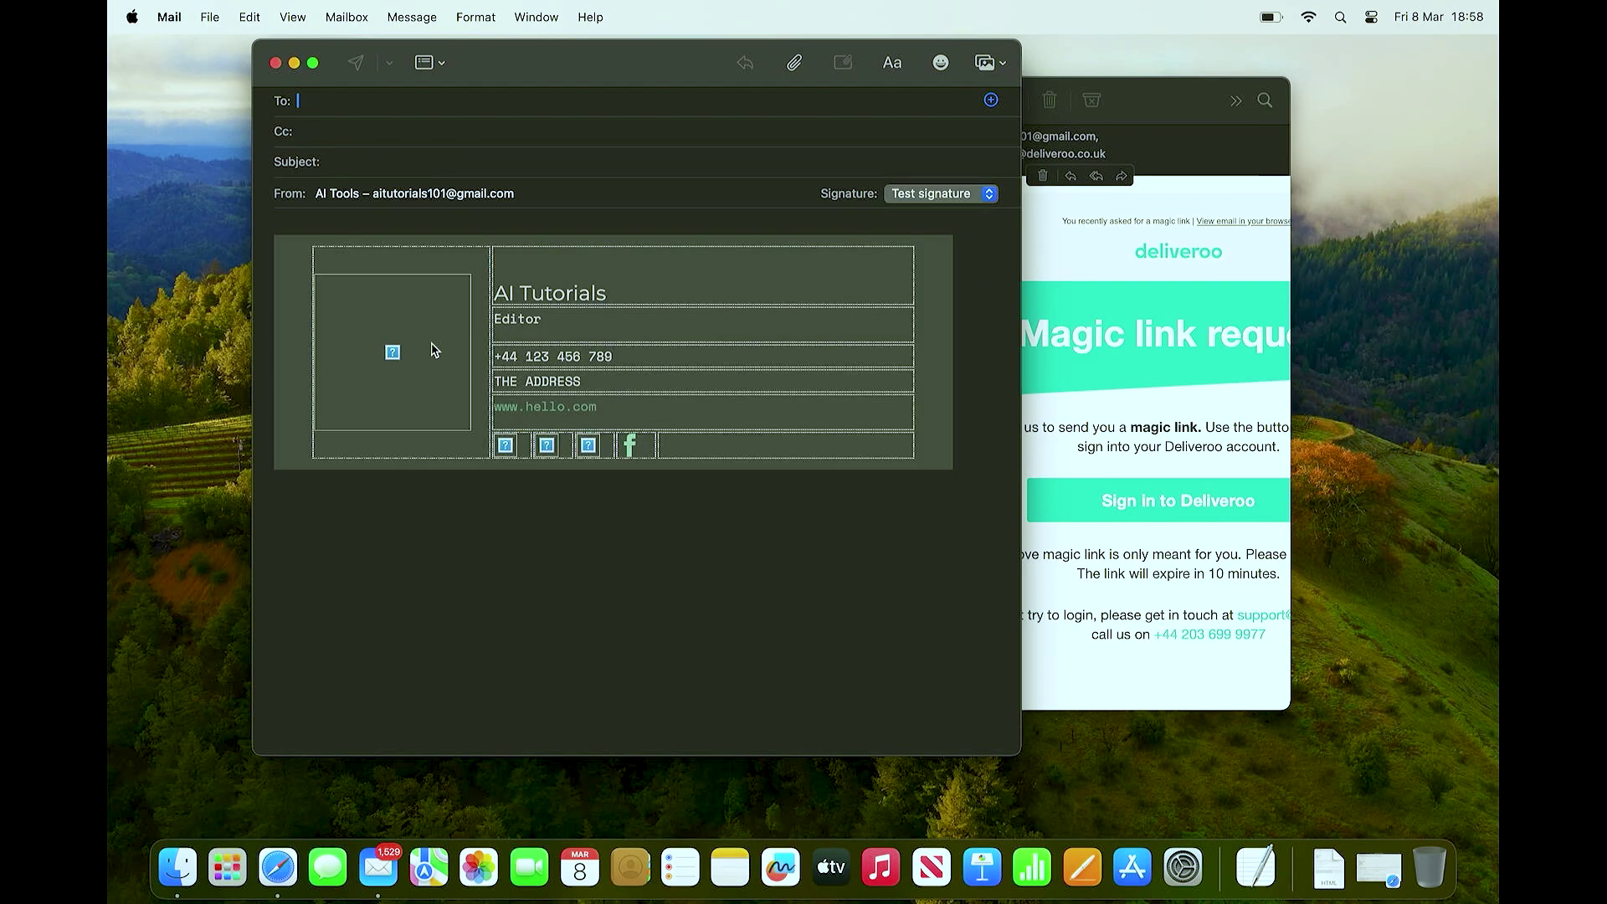